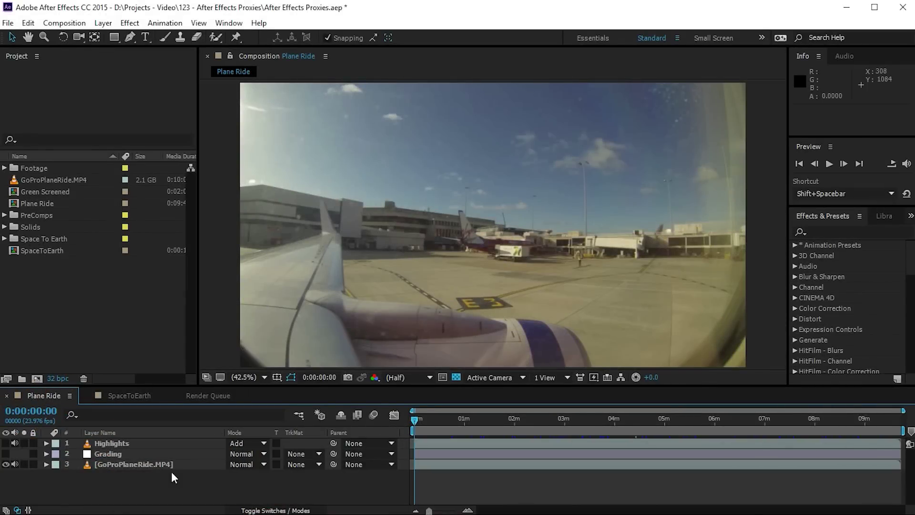
Select the GoProPlaneRide.MP4 layer and footage item, then jump to a later frame
{"action": "left_click", "coordinate": [164, 464]}
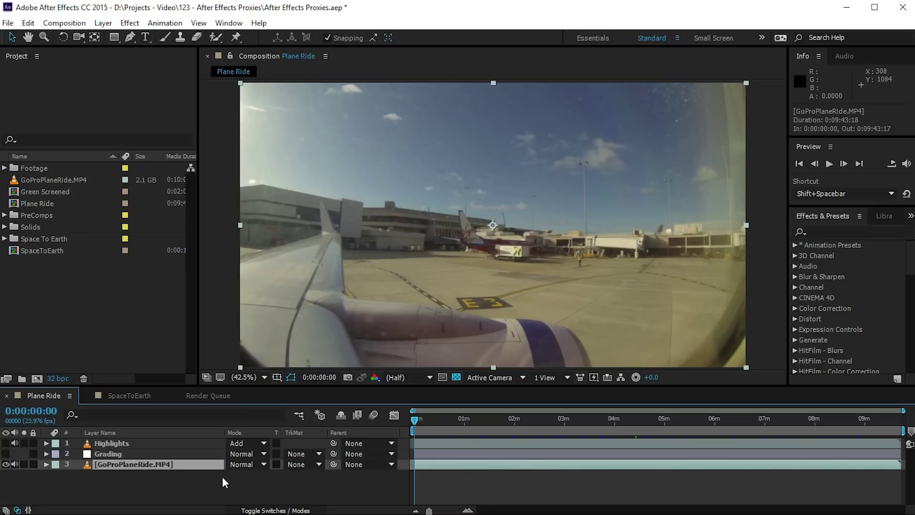
{"action": "left_click", "coordinate": [75, 182]}
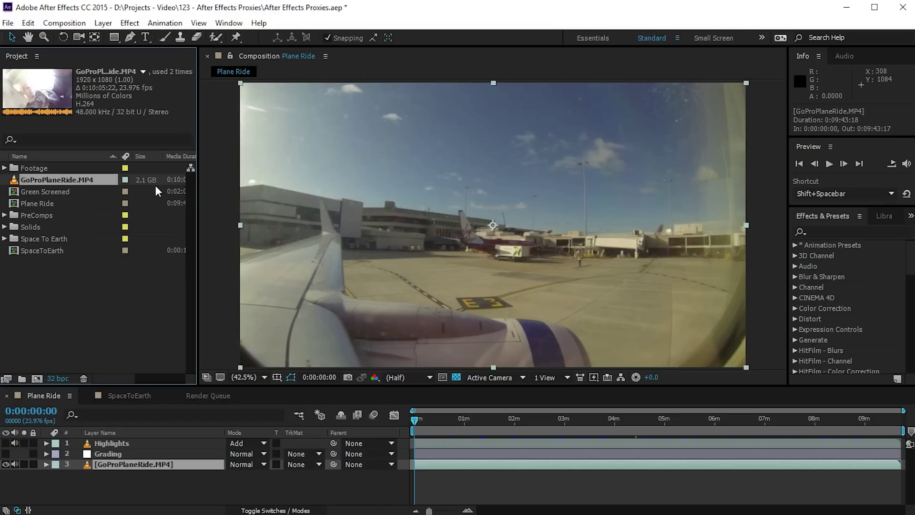
{"action": "left_click_drag", "start_coordinate": [415, 421], "coordinate": [583, 453]}
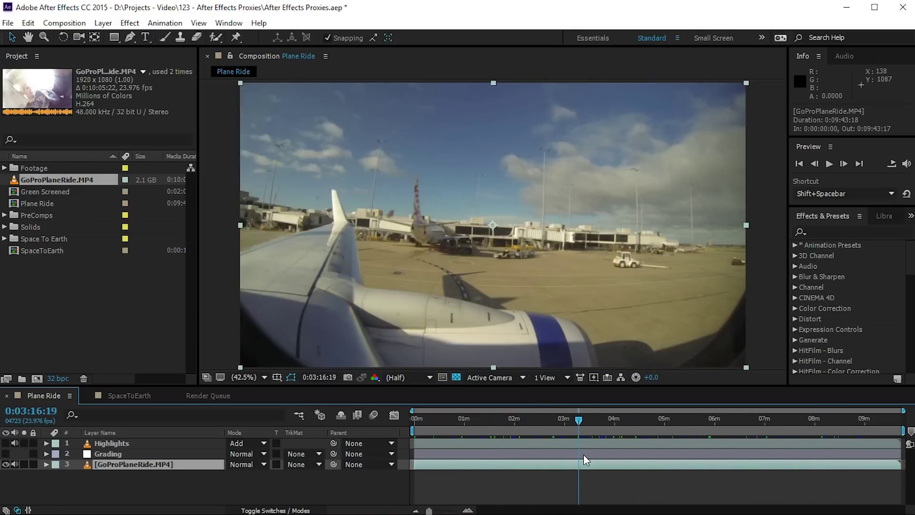
Turn on the Grading layer and scrub the timeline to preview the warm-graded shot
{"action": "left_click", "coordinate": [5, 454]}
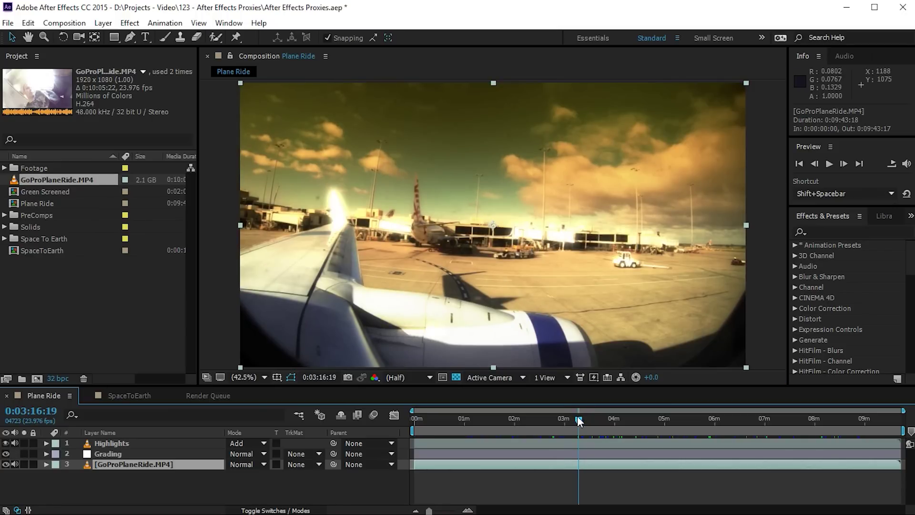
{"action": "left_click_drag", "start_coordinate": [579, 420], "coordinate": [504, 437]}
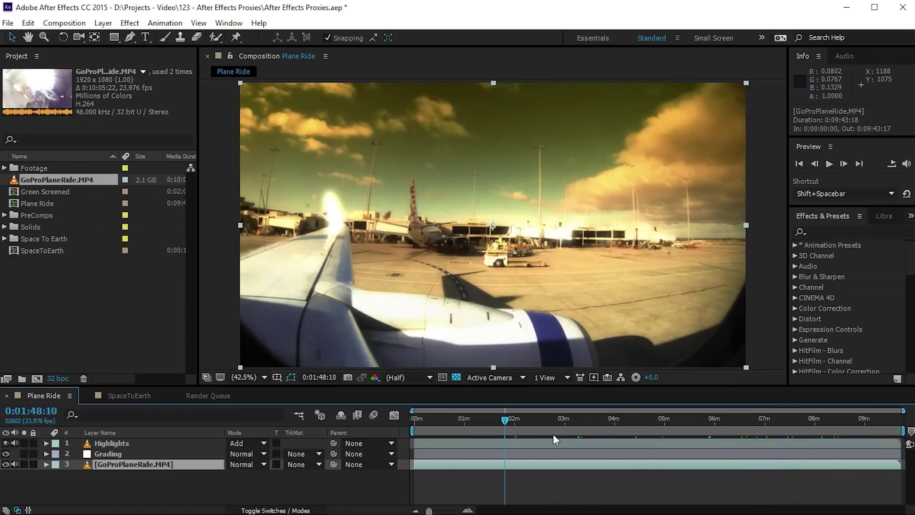
{"action": "left_click_drag", "start_coordinate": [567, 421], "coordinate": [535, 424]}
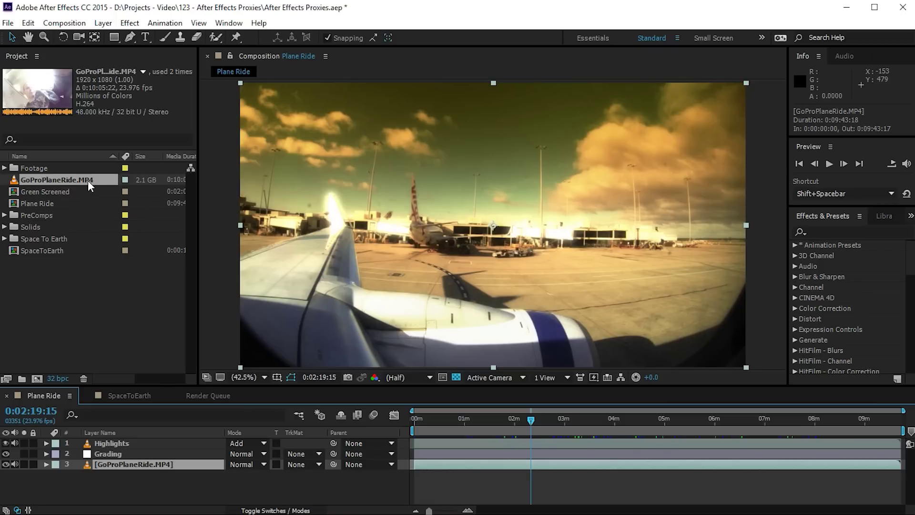
{"action": "left_click", "coordinate": [60, 179]}
Queue a movie proxy of GoProPlaneRide.MP4 with Create Proxy > Movie
{"action": "right_click", "coordinate": [55, 178]}
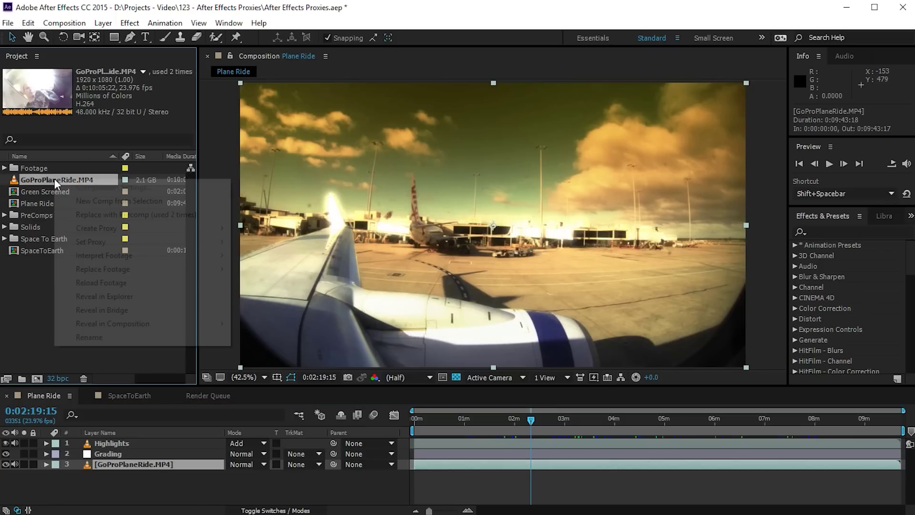
{"action": "mouse_move", "coordinate": [118, 227]}
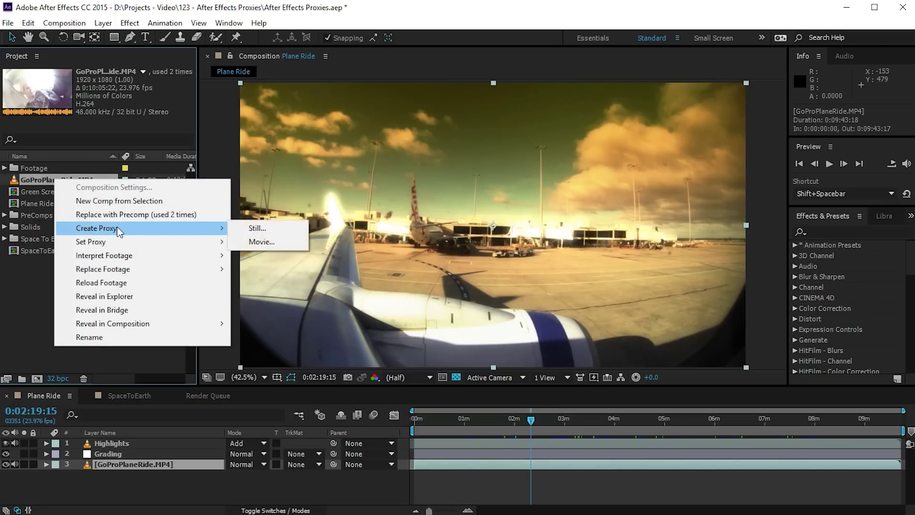
{"action": "left_click", "coordinate": [293, 242]}
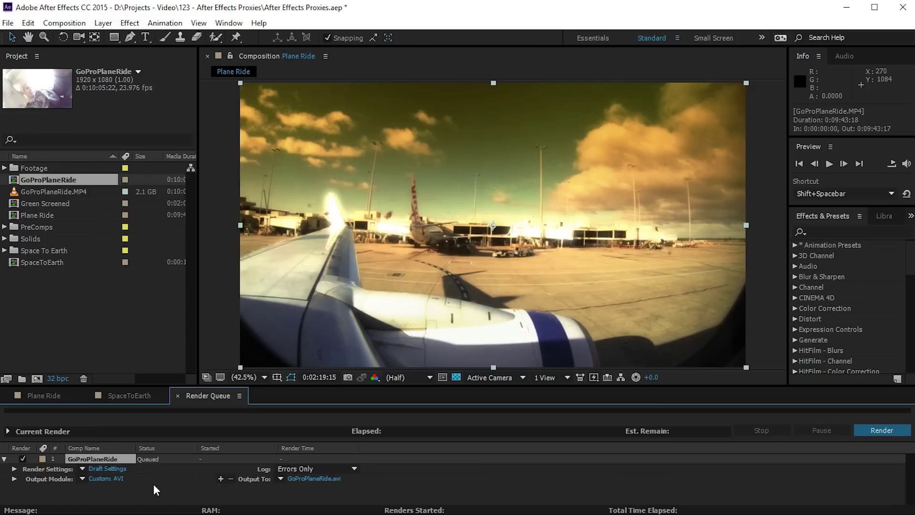
Set the proxy's render settings to Third resolution (640 x 360) and confirm
{"action": "left_click", "coordinate": [116, 468]}
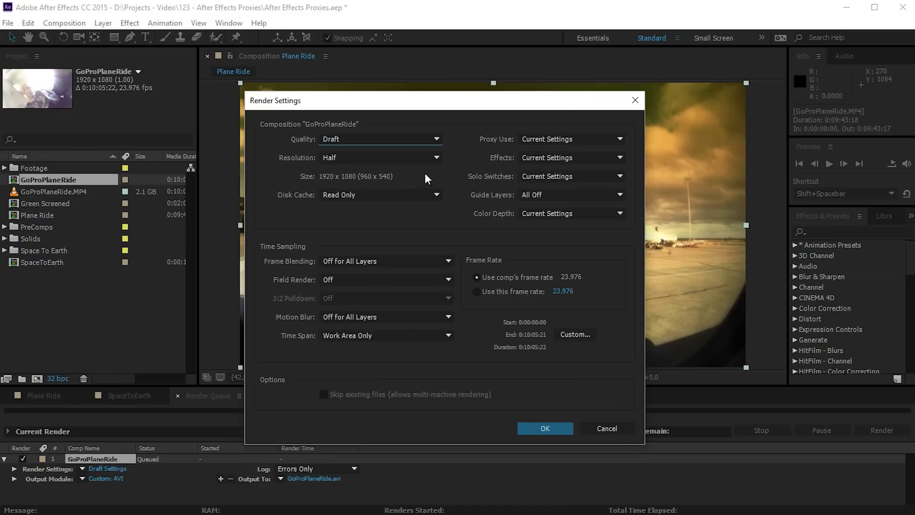
{"action": "left_click", "coordinate": [432, 158]}
{"action": "left_click", "coordinate": [376, 216]}
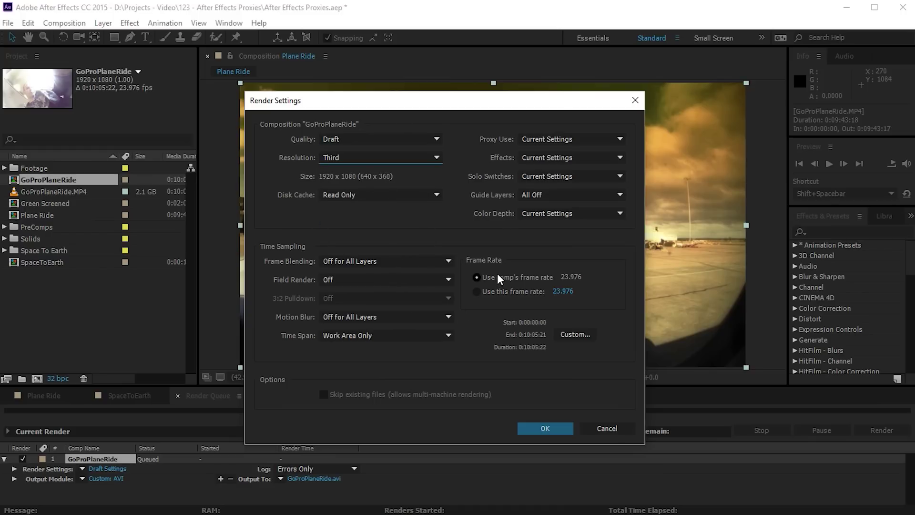
{"action": "left_click_drag", "start_coordinate": [524, 108], "coordinate": [452, 80]}
{"action": "left_click", "coordinate": [571, 400]}
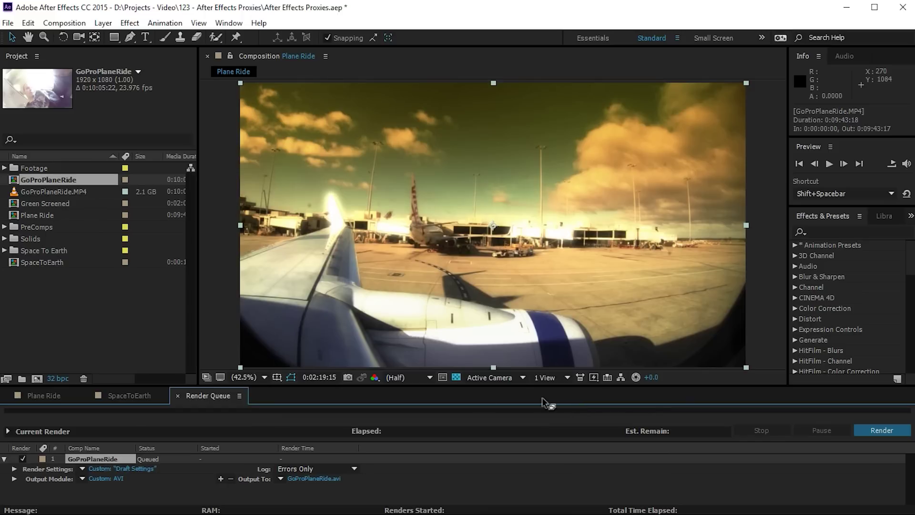
Set the proxy output module to QuickTime H.264 at quality 80 with audio output off
{"action": "left_click", "coordinate": [113, 478]}
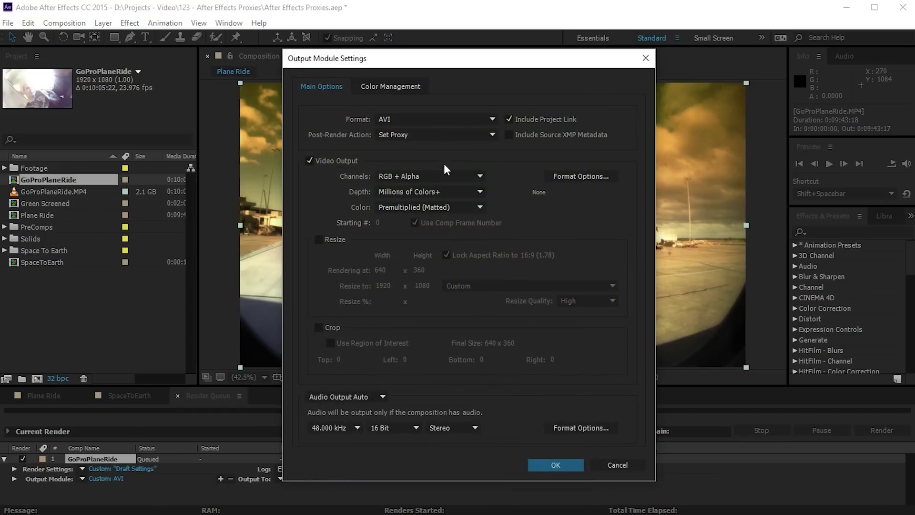
{"action": "left_click", "coordinate": [459, 119]}
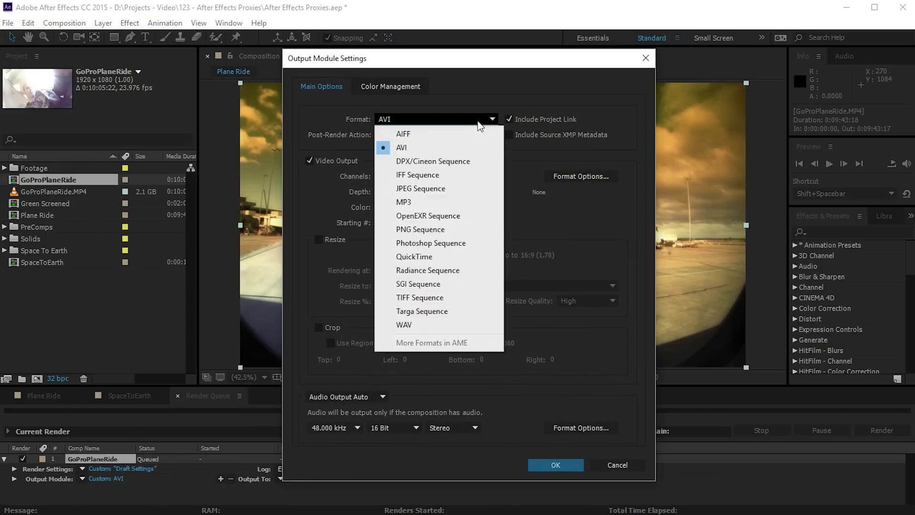
{"action": "left_click", "coordinate": [460, 256]}
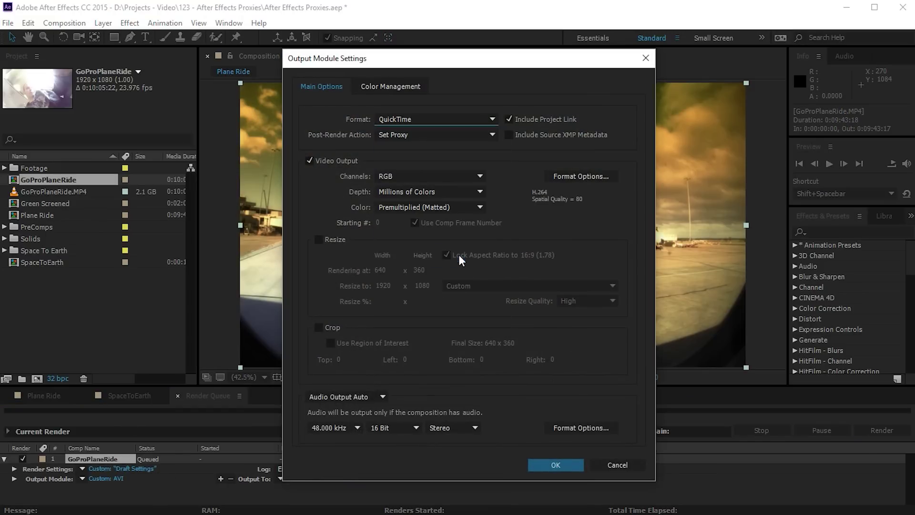
{"action": "left_click", "coordinate": [590, 176]}
{"action": "left_click_drag", "start_coordinate": [328, 34], "coordinate": [442, 50]}
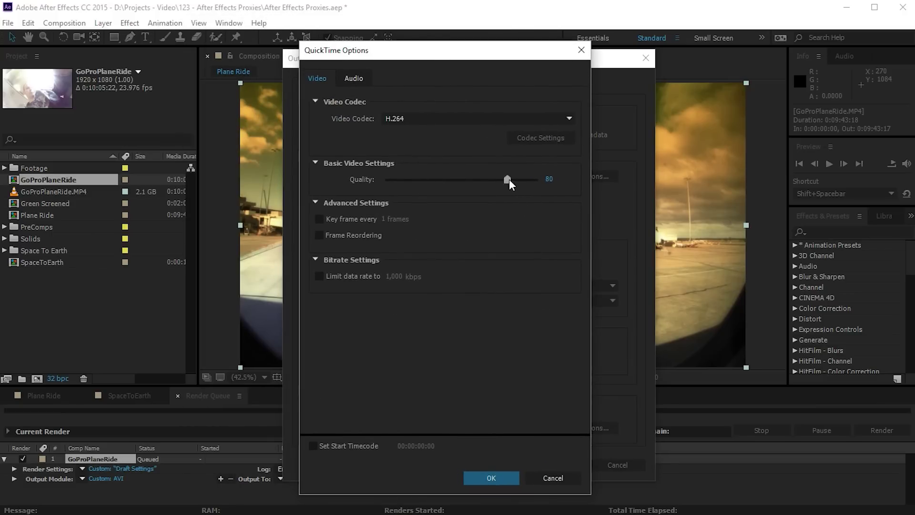
{"action": "left_click", "coordinate": [490, 477]}
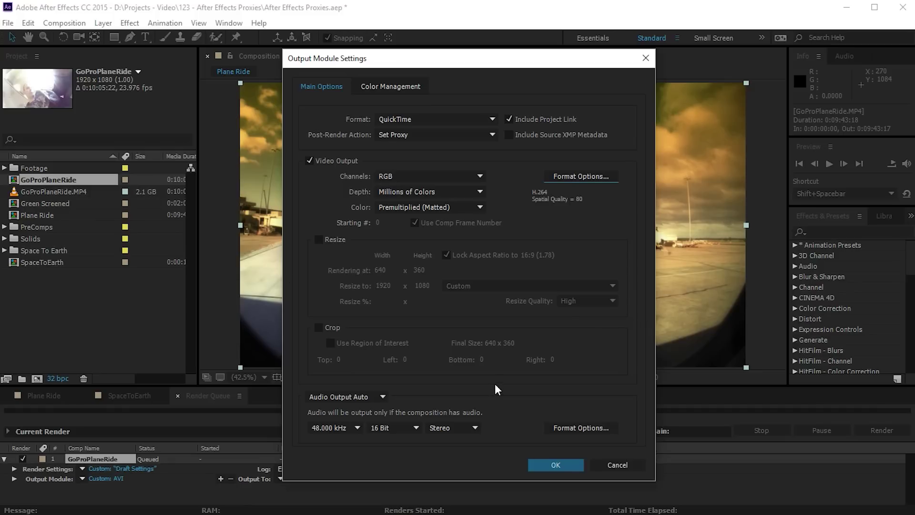
{"action": "left_click", "coordinate": [352, 396]}
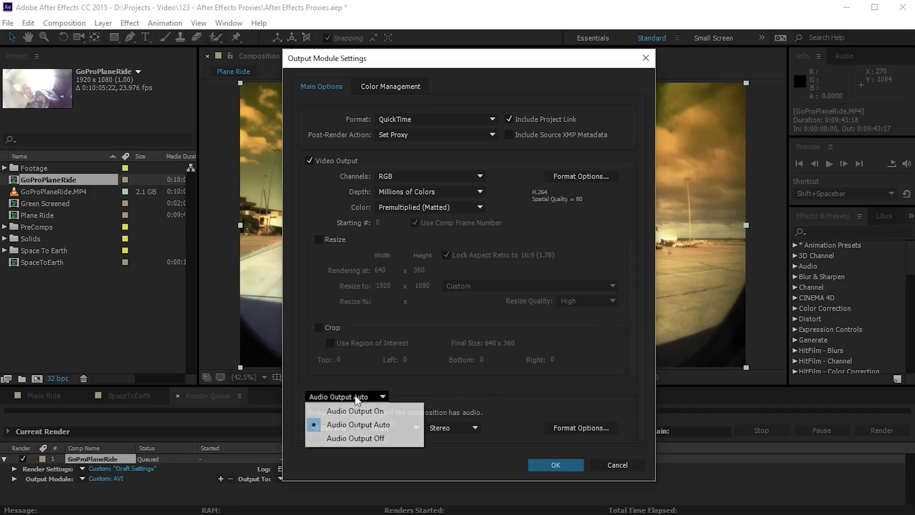
{"action": "left_click", "coordinate": [362, 437]}
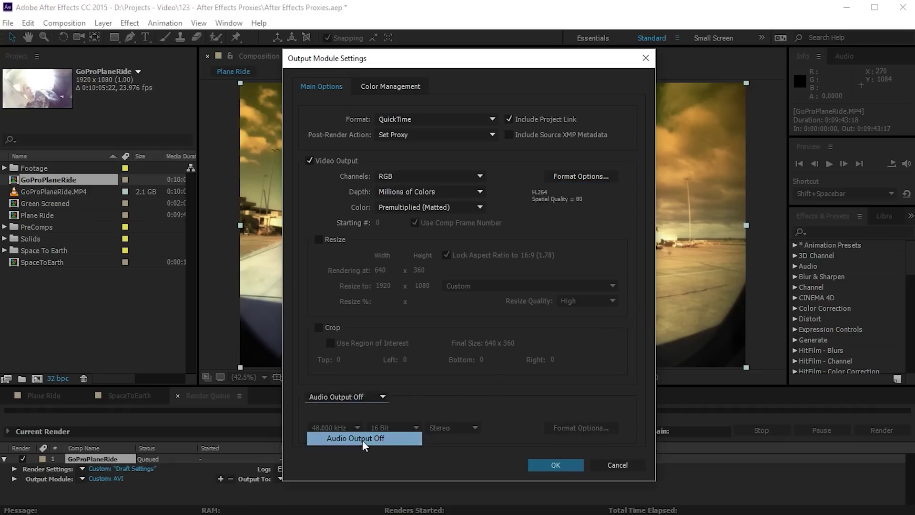
{"action": "left_click", "coordinate": [565, 467]}
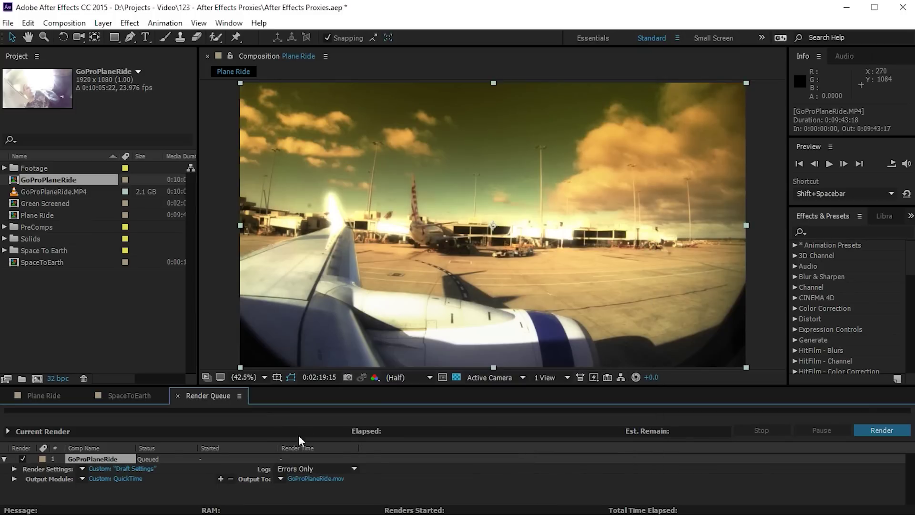
Save the proxy as GoProPlaneRide.mov in Footage\Proxies and render it
{"action": "left_click", "coordinate": [311, 477]}
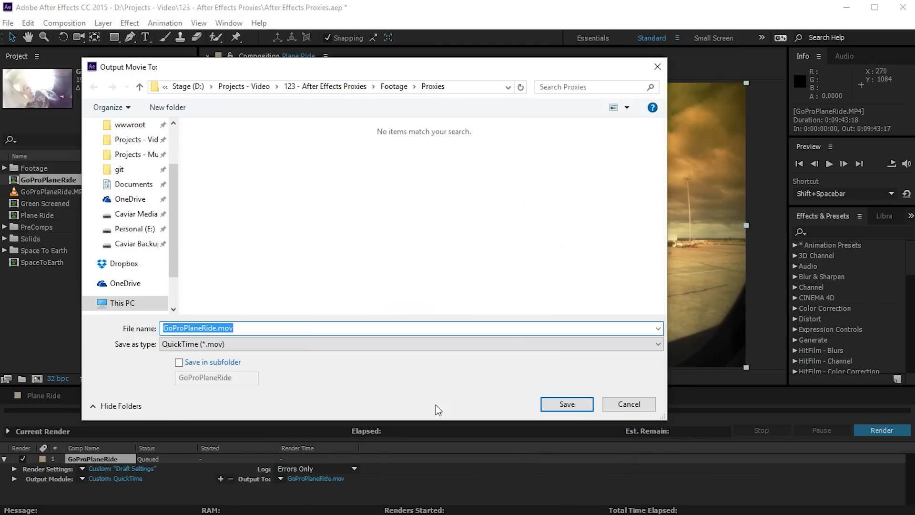
{"action": "left_click", "coordinate": [424, 94]}
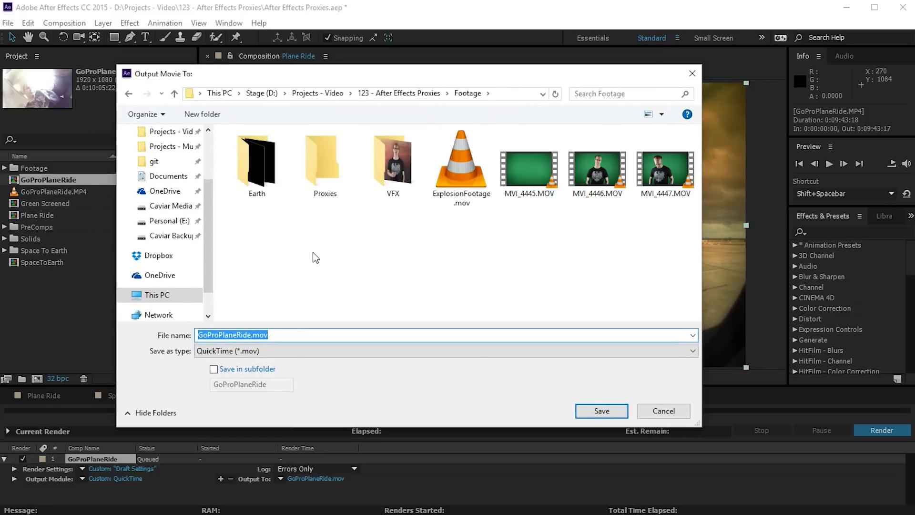
{"action": "left_click", "coordinate": [327, 171]}
{"action": "double_click", "coordinate": [327, 171]}
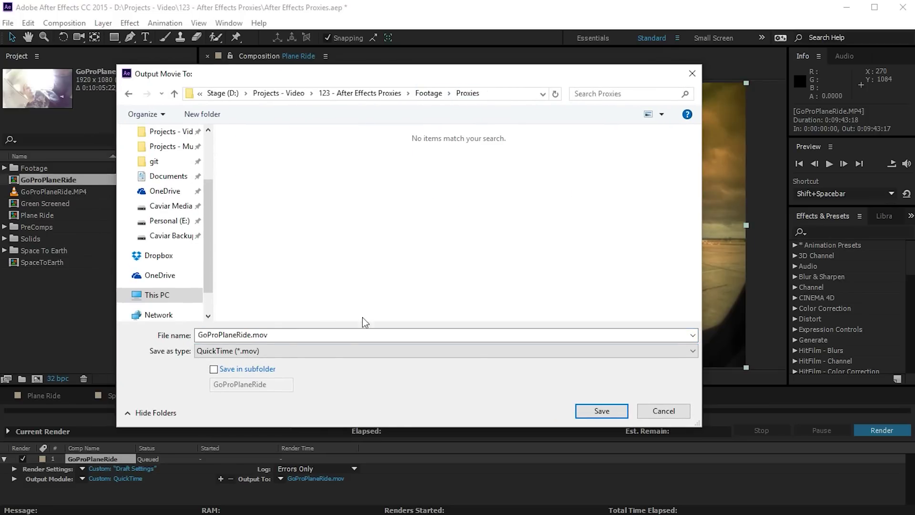
{"action": "left_click", "coordinate": [601, 411]}
{"action": "left_click", "coordinate": [886, 429]}
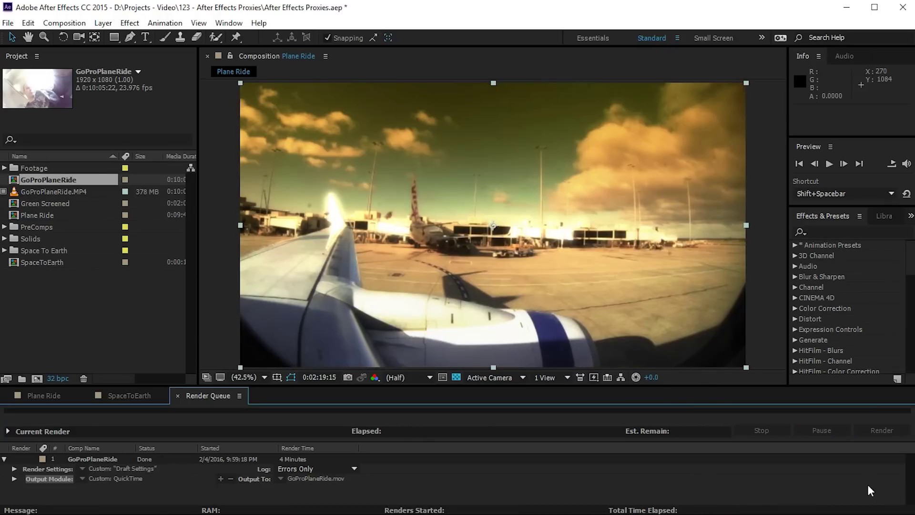
Toggle GoProPlaneRide.MP4's proxy off to the 2.1 GB original, then back on to the 378 MB proxy
{"action": "left_click", "coordinate": [56, 191]}
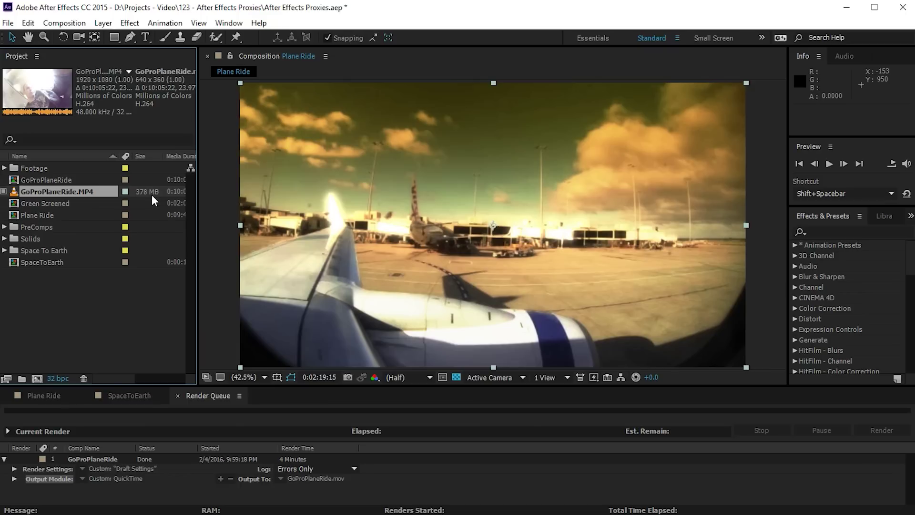
{"action": "left_click", "coordinate": [4, 191]}
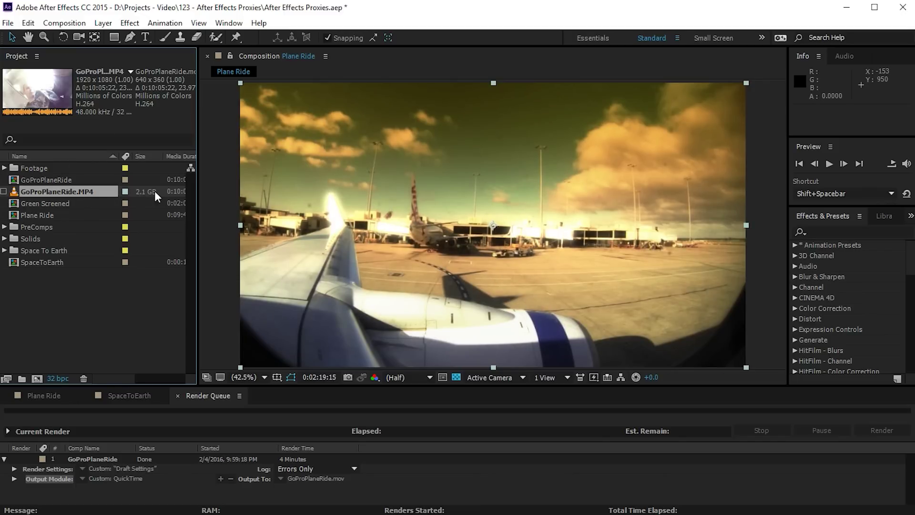
{"action": "left_click", "coordinate": [4, 191]}
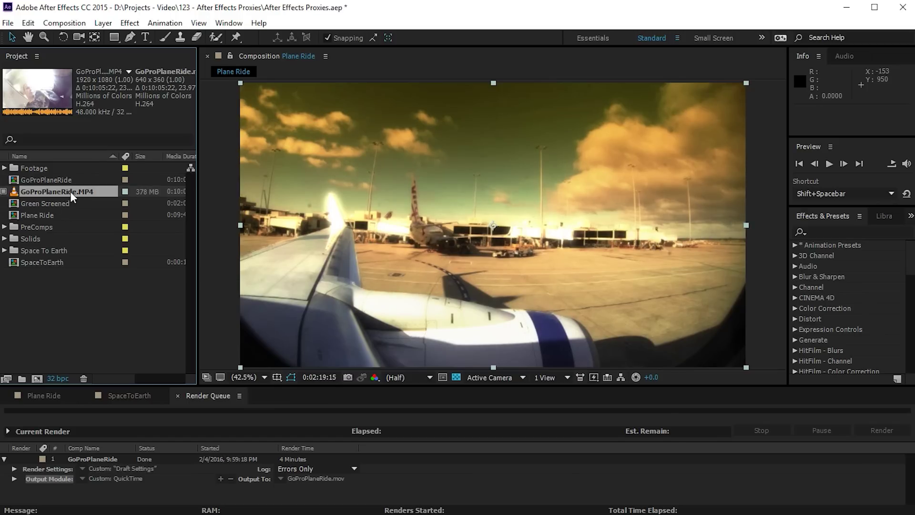
Show the Plane Ride layers, set preview resolution to Third, and scrub around 0:04:47 at 100% zoom
{"action": "left_click", "coordinate": [44, 396]}
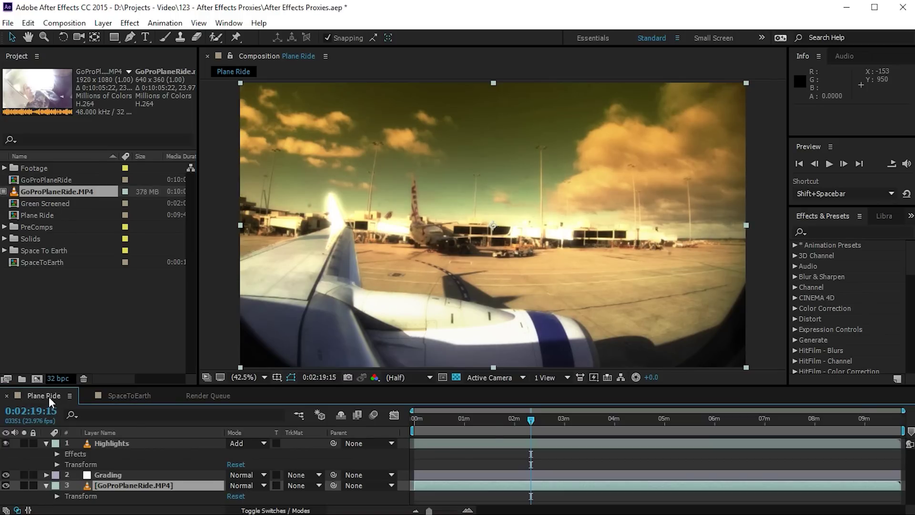
{"action": "left_click_drag", "start_coordinate": [523, 418], "coordinate": [676, 423]}
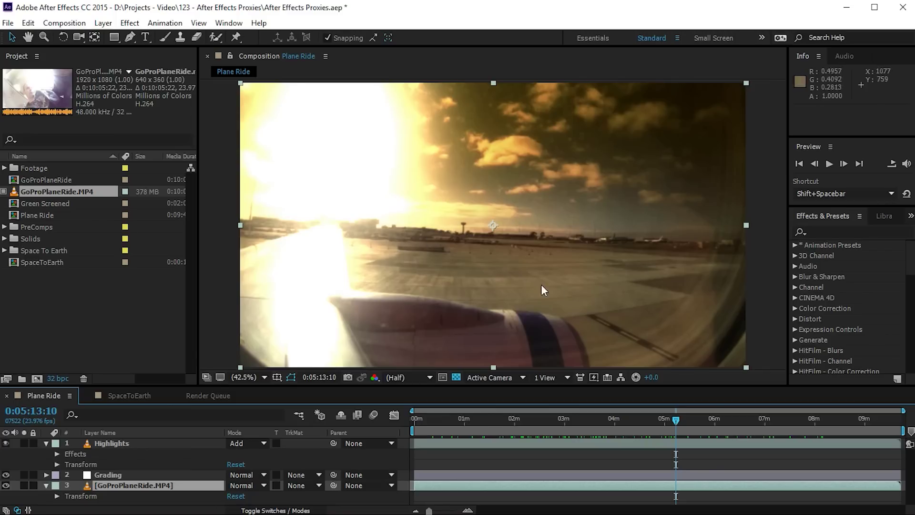
{"action": "left_click", "coordinate": [416, 377]}
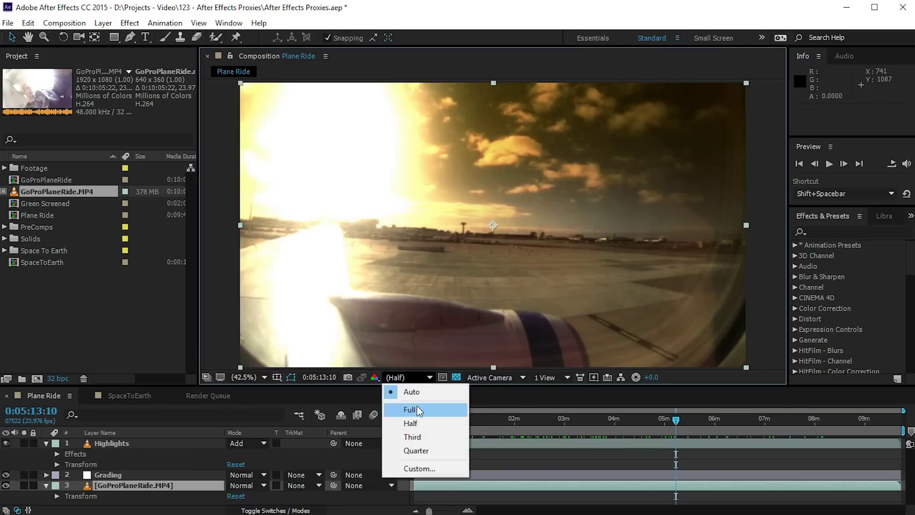
{"action": "left_click", "coordinate": [416, 436]}
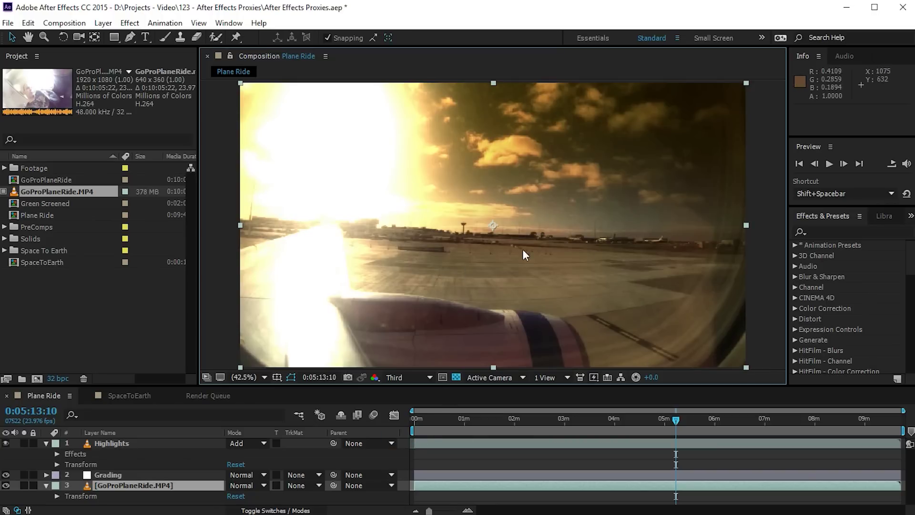
{"action": "mouse_move", "coordinate": [699, 422]}
{"action": "left_mouse_down"}
{"action": "mouse_move", "coordinate": [544, 419]}
{"action": "mouse_move", "coordinate": [716, 415]}
{"action": "mouse_move", "coordinate": [577, 418]}
{"action": "mouse_move", "coordinate": [703, 419]}
{"action": "left_mouse_up"}
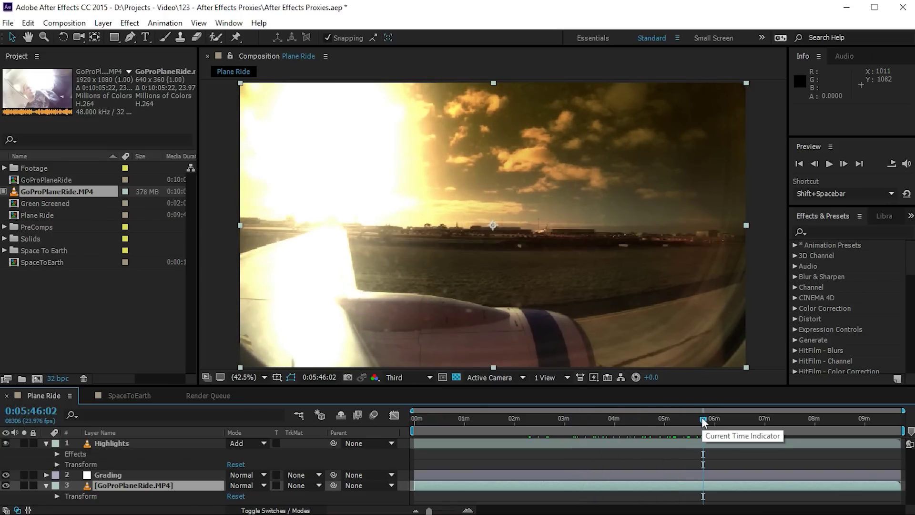
{"action": "left_click_drag", "start_coordinate": [702, 419], "coordinate": [653, 424]}
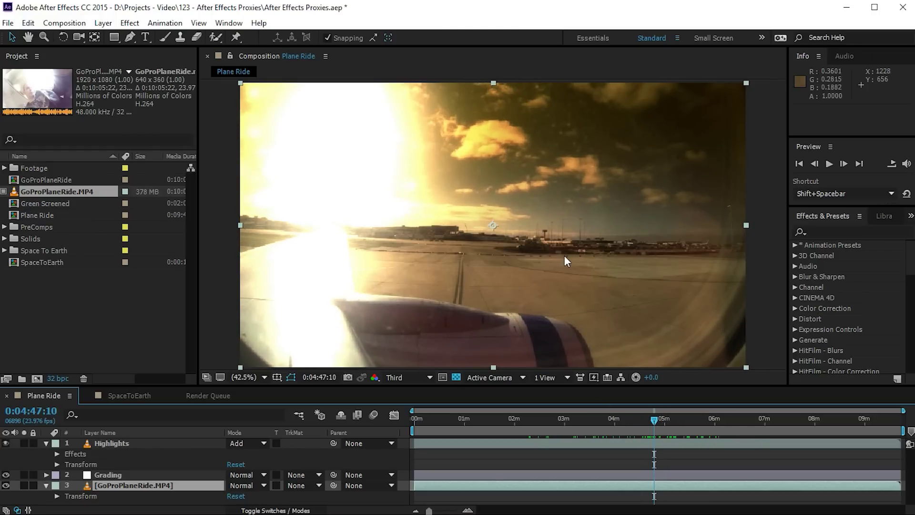
{"action": "key", "text": "period"}
{"action": "key", "text": "period"}
{"action": "key", "text": "period"}
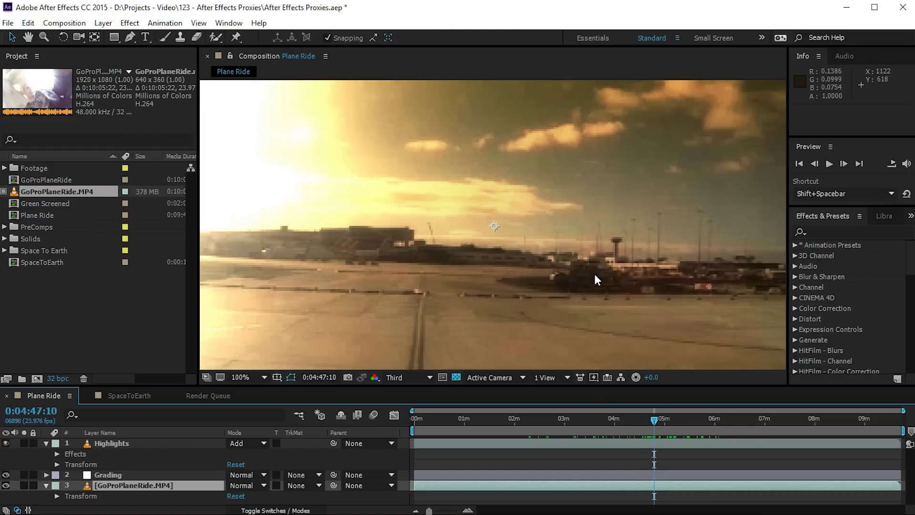
At Full resolution and 200% zoom, toggle between the original footage and the proxy to compare
{"action": "left_click", "coordinate": [424, 377]}
{"action": "left_click", "coordinate": [419, 410]}
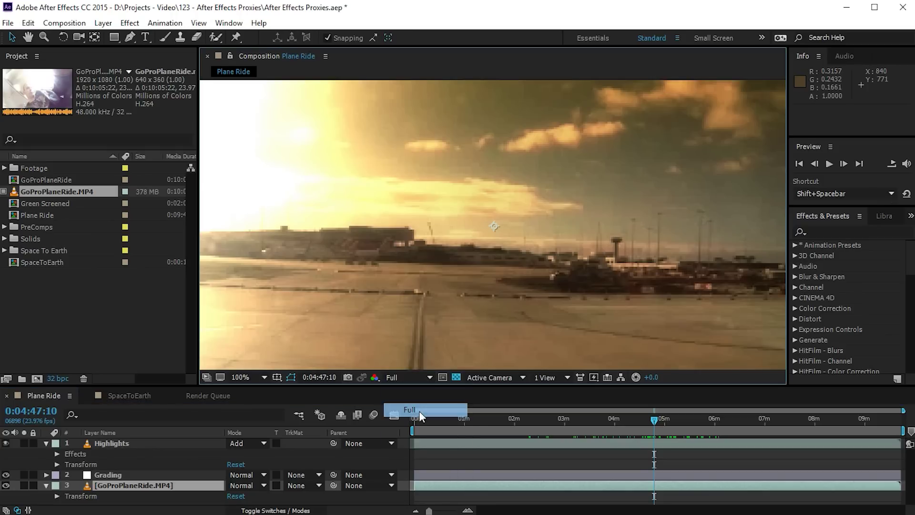
{"action": "scroll", "coordinate": [637, 322], "scroll_direction": "up", "scroll_amount": 1}
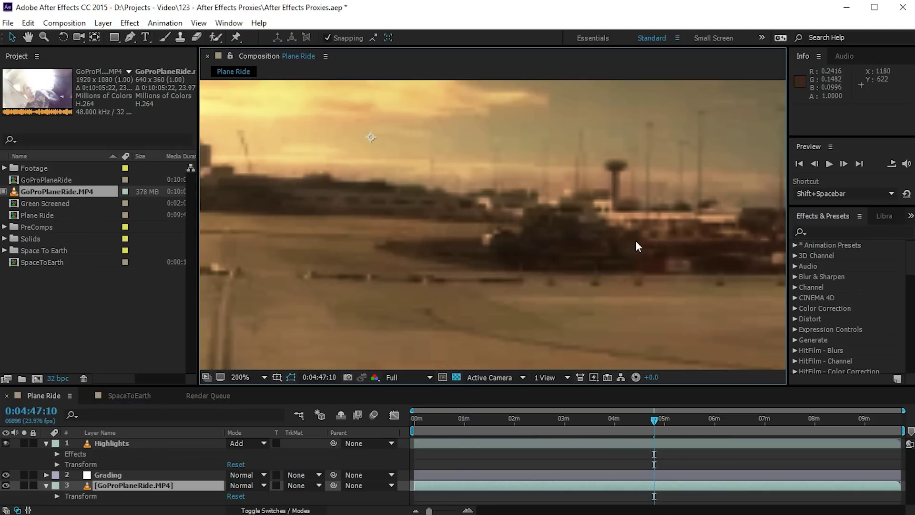
{"action": "left_click", "coordinate": [3, 191]}
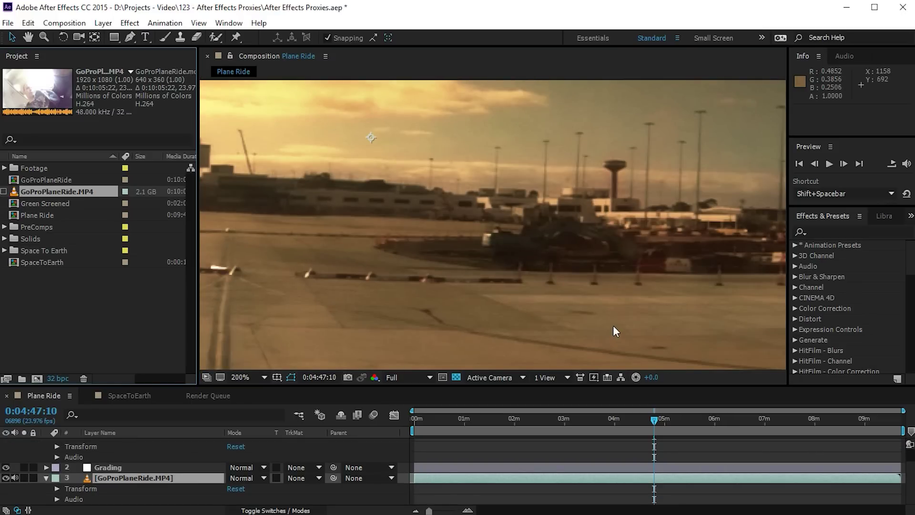
{"action": "left_click", "coordinate": [4, 191]}
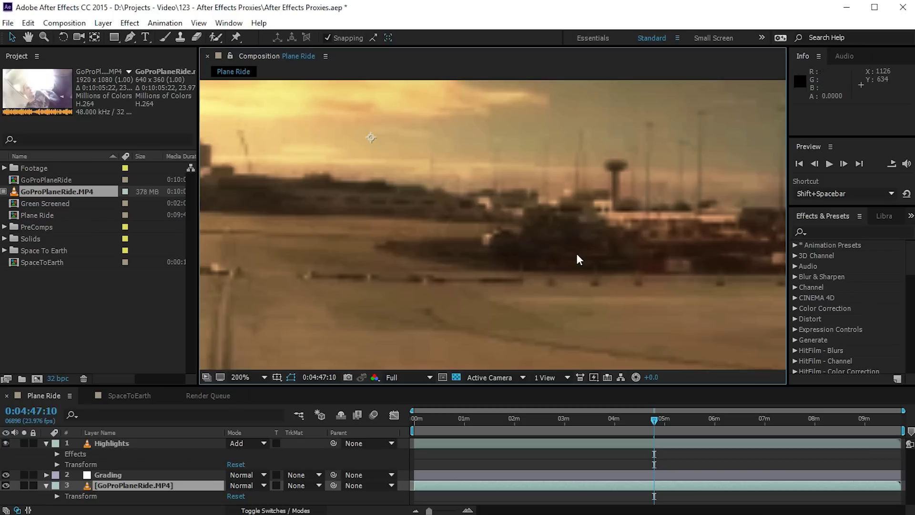
Zoom back out to fit, return to Third resolution, and move to 0:03:15:08
{"action": "key", "text": "shift+/"}
{"action": "left_click", "coordinate": [409, 377]}
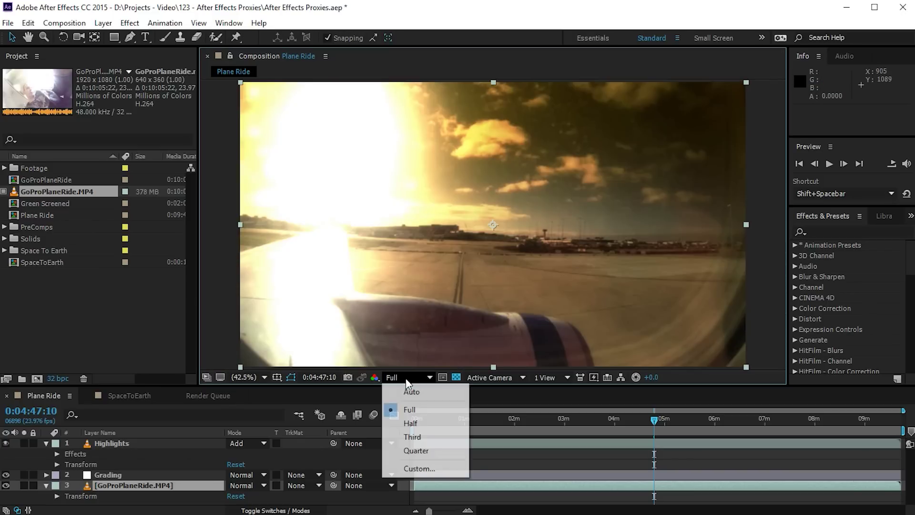
{"action": "left_click", "coordinate": [424, 440]}
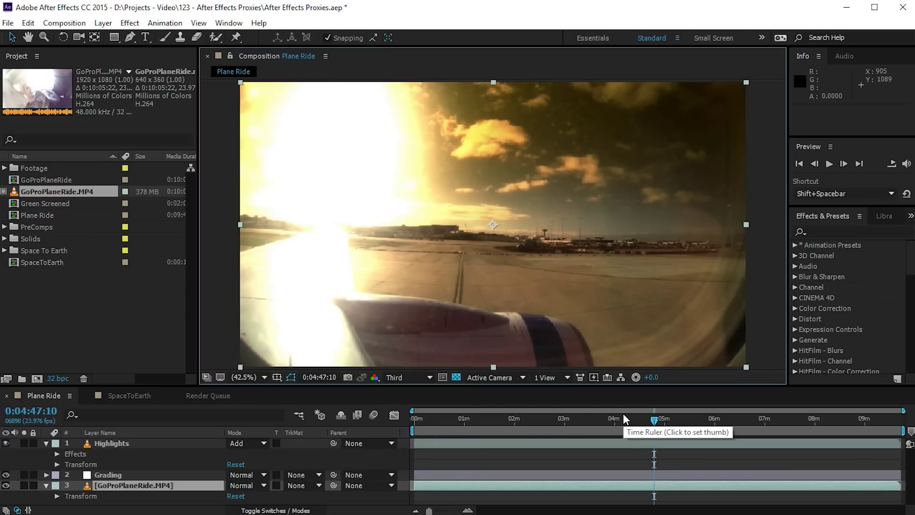
{"action": "left_click_drag", "start_coordinate": [650, 413], "coordinate": [576, 422]}
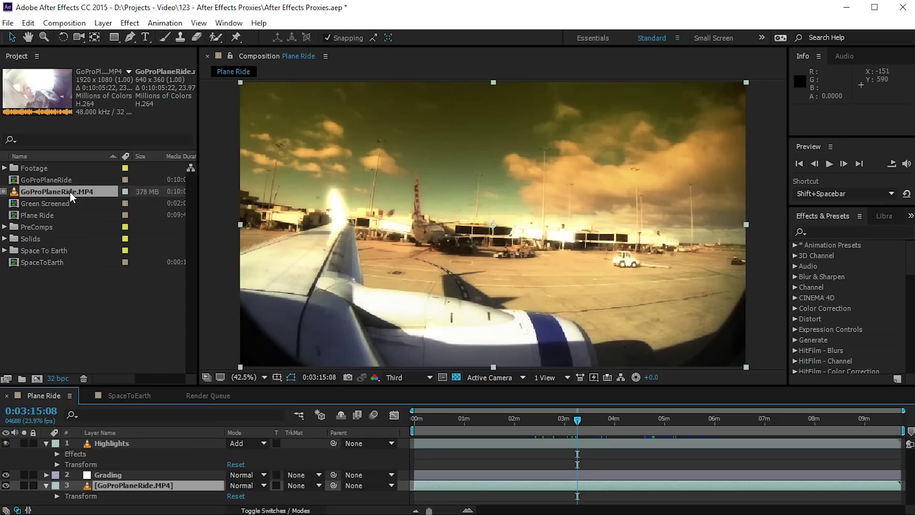
Toggle the proxy off and on, then detach it with Set Proxy > None
{"action": "left_click", "coordinate": [4, 191]}
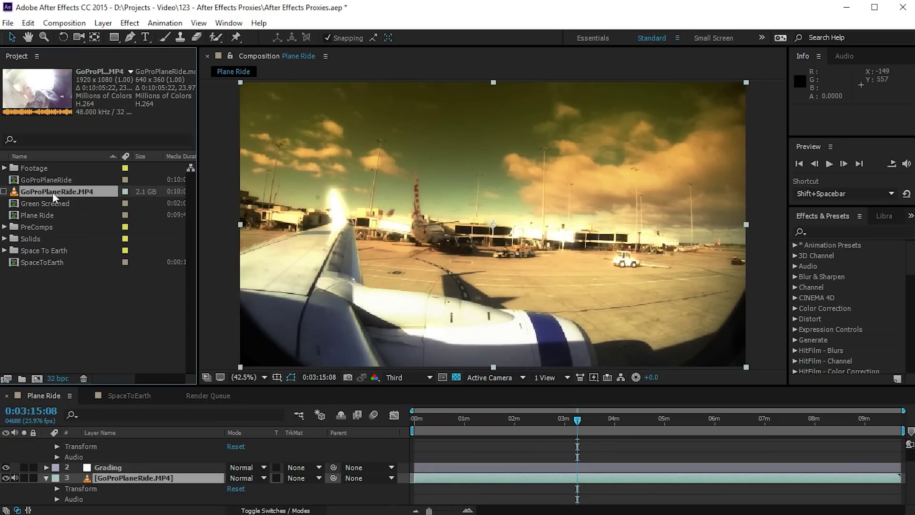
{"action": "left_click", "coordinate": [4, 191]}
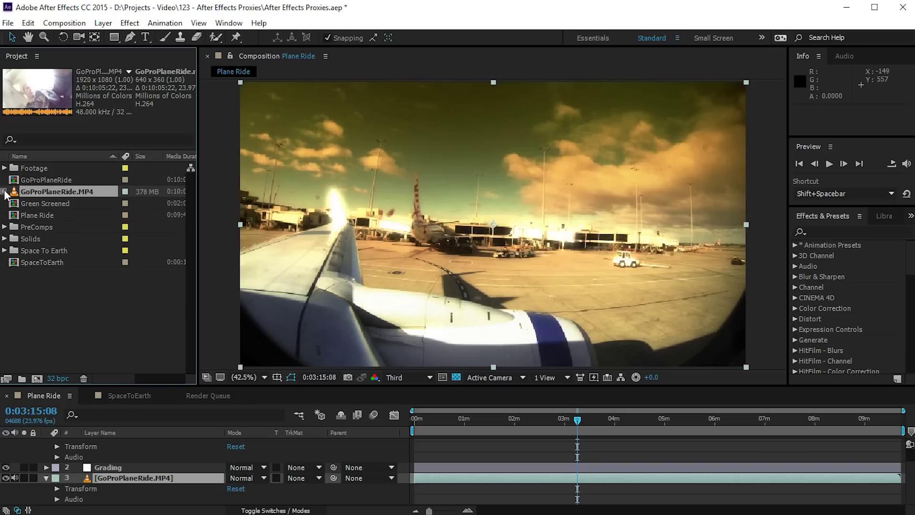
{"action": "right_click", "coordinate": [38, 191]}
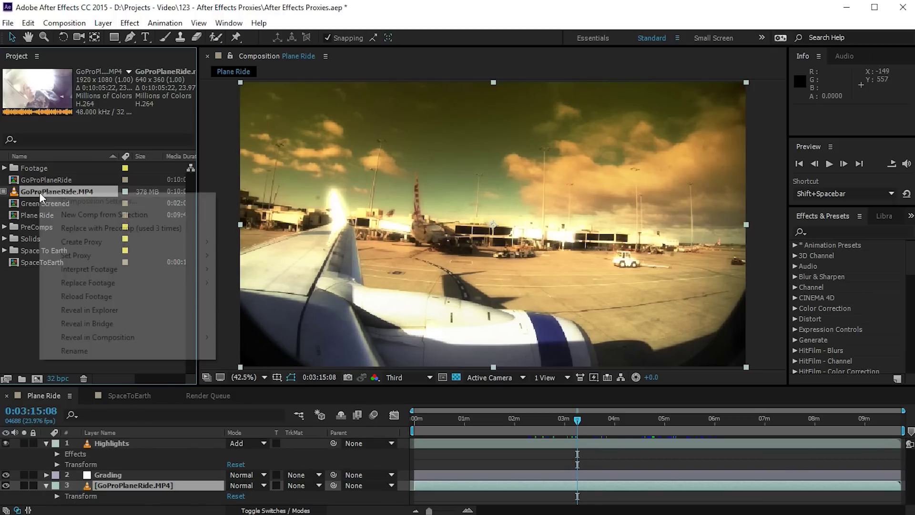
{"action": "mouse_move", "coordinate": [81, 259]}
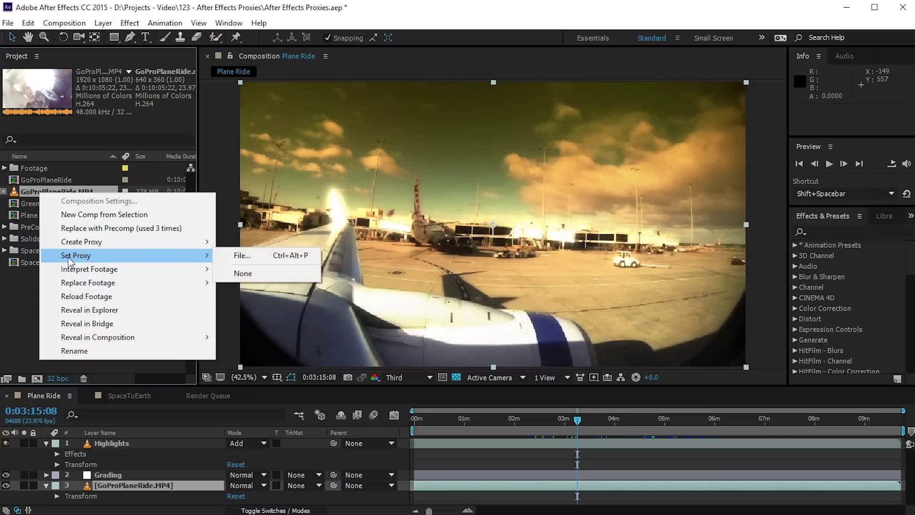
{"action": "left_click", "coordinate": [243, 272]}
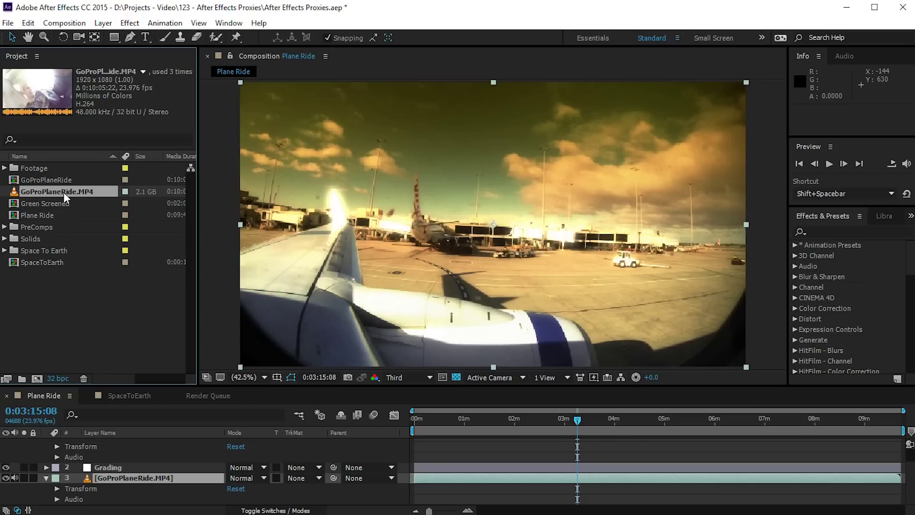
Attach Proxies\GoProPlaneRide.mov as GoProPlaneRide.MP4's proxy through Set Proxy > File
{"action": "right_click", "coordinate": [30, 187]}
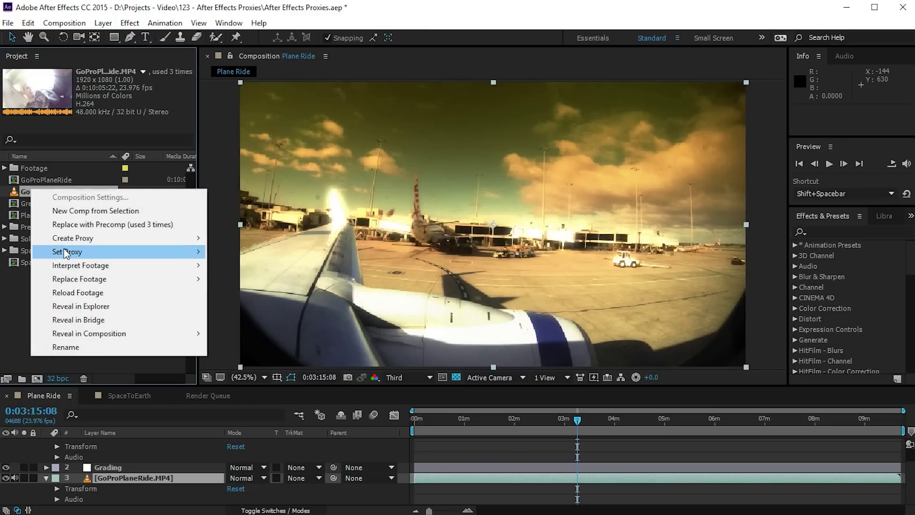
{"action": "mouse_move", "coordinate": [66, 252]}
{"action": "left_click", "coordinate": [241, 252]}
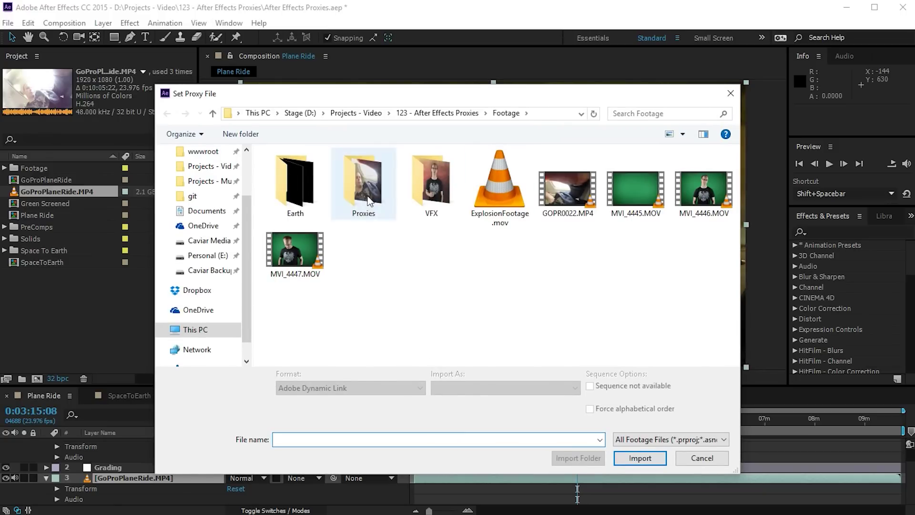
{"action": "double_click", "coordinate": [363, 181]}
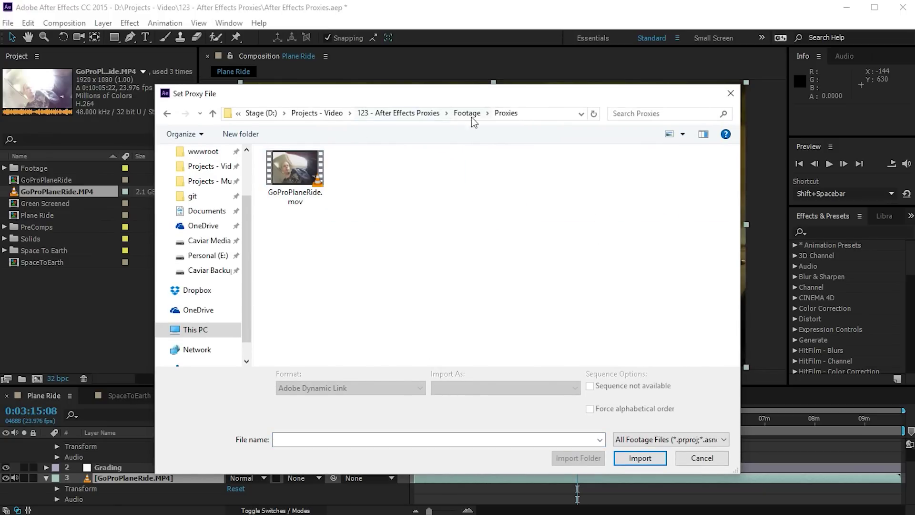
{"action": "left_click", "coordinate": [309, 195]}
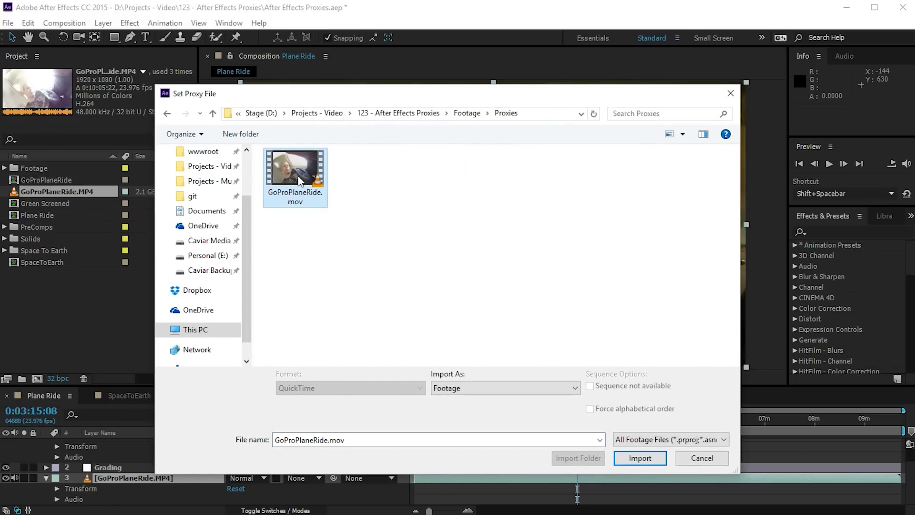
{"action": "double_click", "coordinate": [286, 177]}
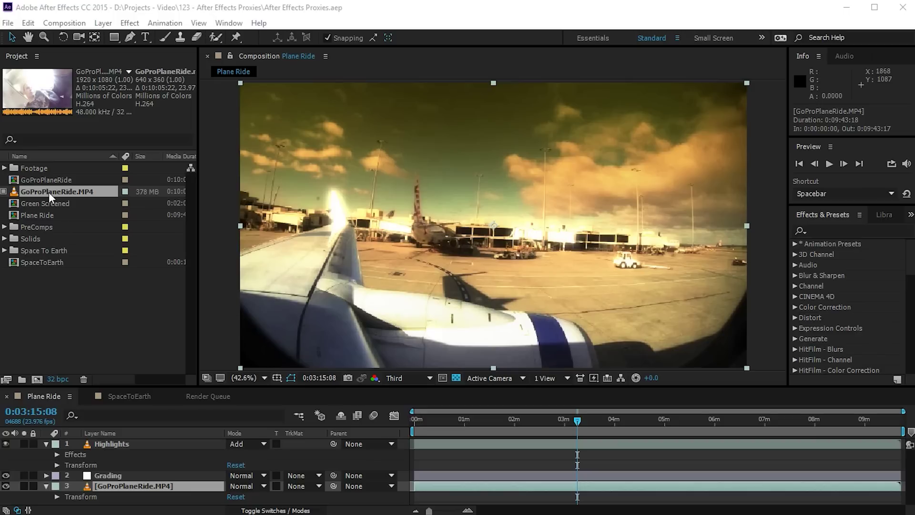
Remove the proxy from GoProPlaneRide.MP4 again with Set Proxy > None
{"action": "right_click", "coordinate": [42, 187]}
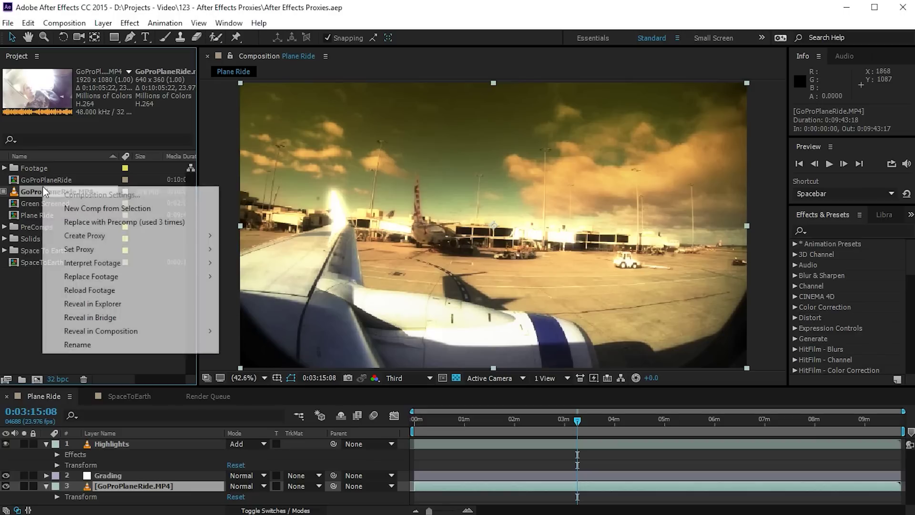
{"action": "mouse_move", "coordinate": [190, 249]}
{"action": "left_click", "coordinate": [250, 266]}
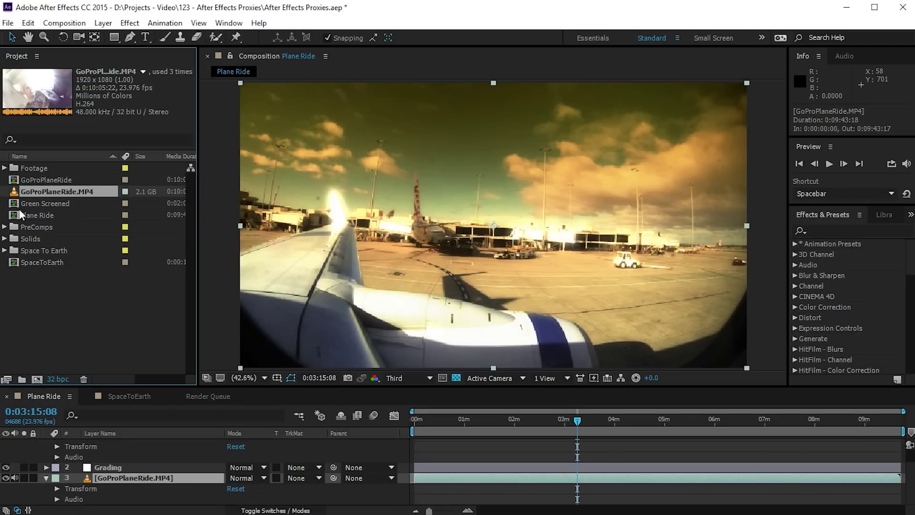
Queue a movie proxy, open the GoProPlaneRide 2 comp, and jump to 0:03:52:01
{"action": "right_click", "coordinate": [51, 190]}
{"action": "mouse_move", "coordinate": [117, 240]}
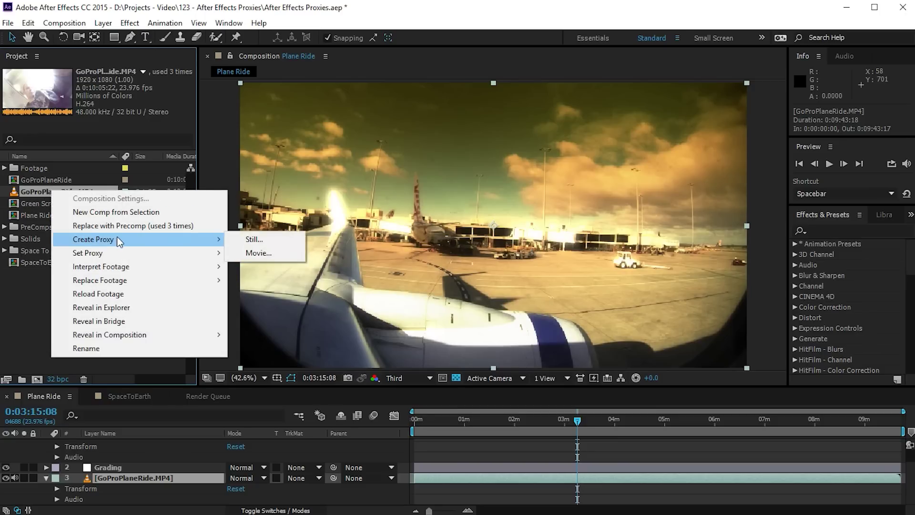
{"action": "left_click", "coordinate": [255, 252]}
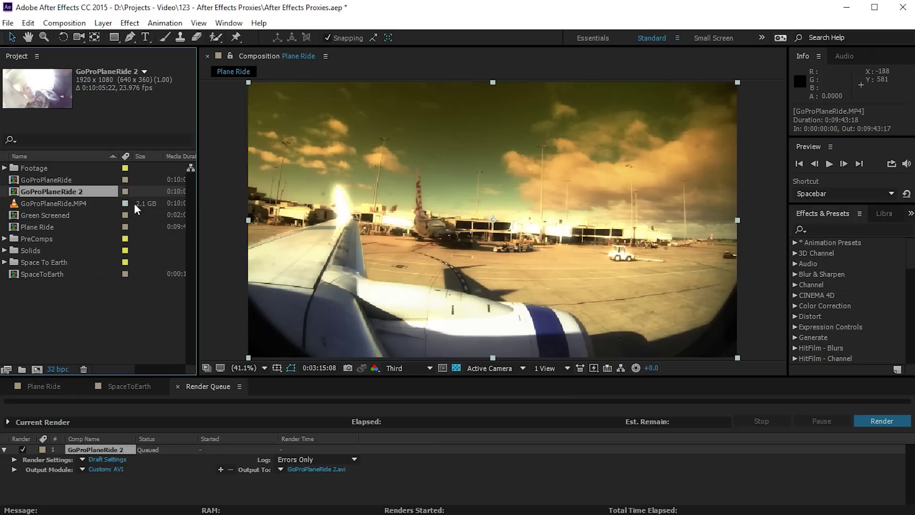
{"action": "double_click", "coordinate": [38, 193]}
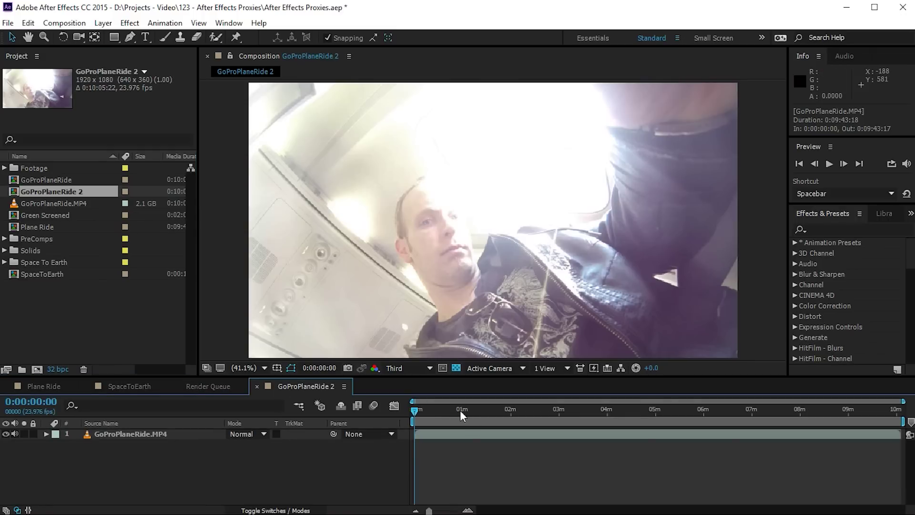
{"action": "left_click_drag", "start_coordinate": [692, 408], "coordinate": [580, 421]}
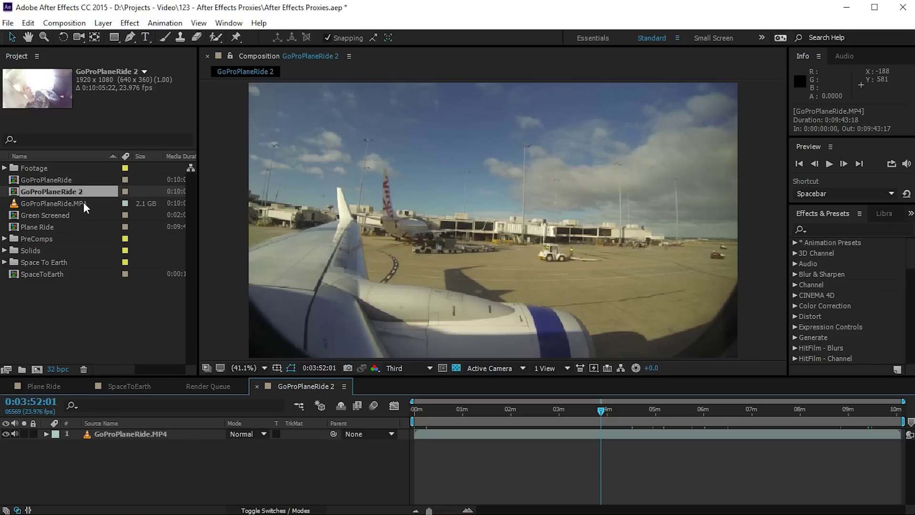
Confirm the queued GoProPlaneRide 2 render's Custom AVI output module uses the Set Proxy post-render action
{"action": "left_click", "coordinate": [205, 386]}
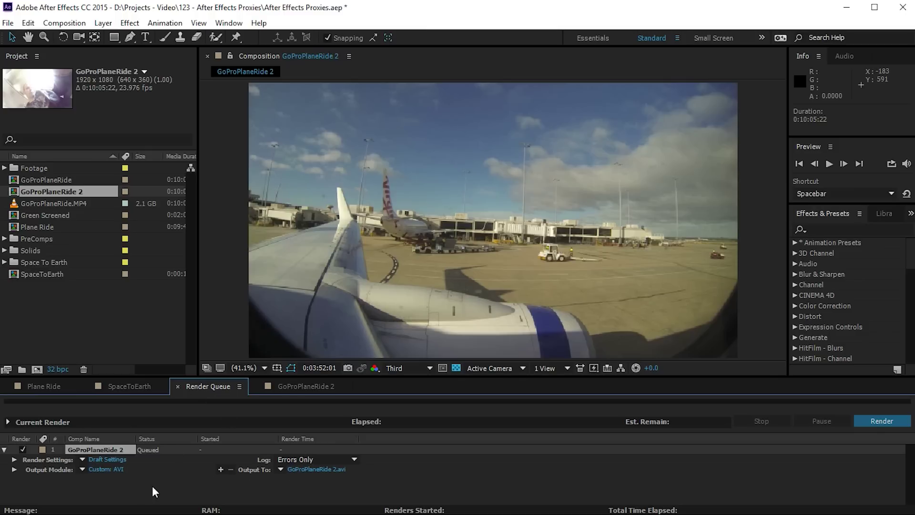
{"action": "left_click", "coordinate": [110, 469]}
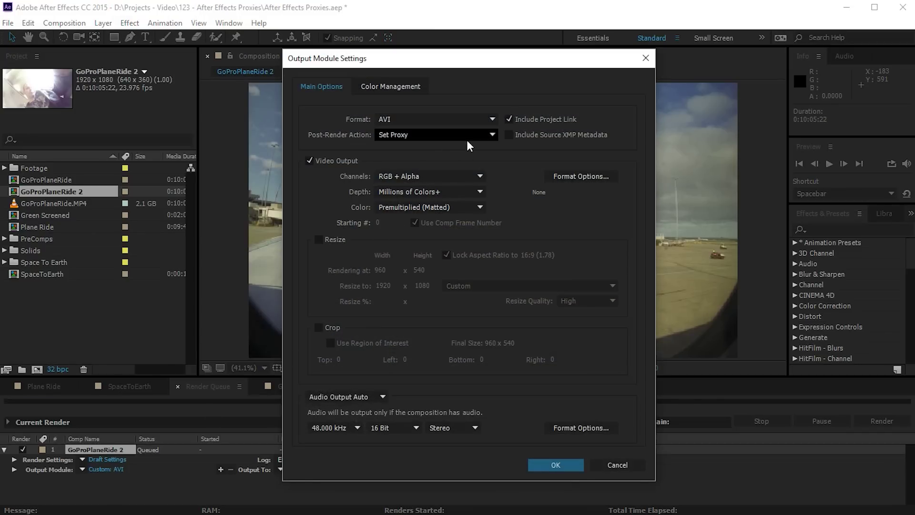
{"action": "left_click", "coordinate": [486, 136]}
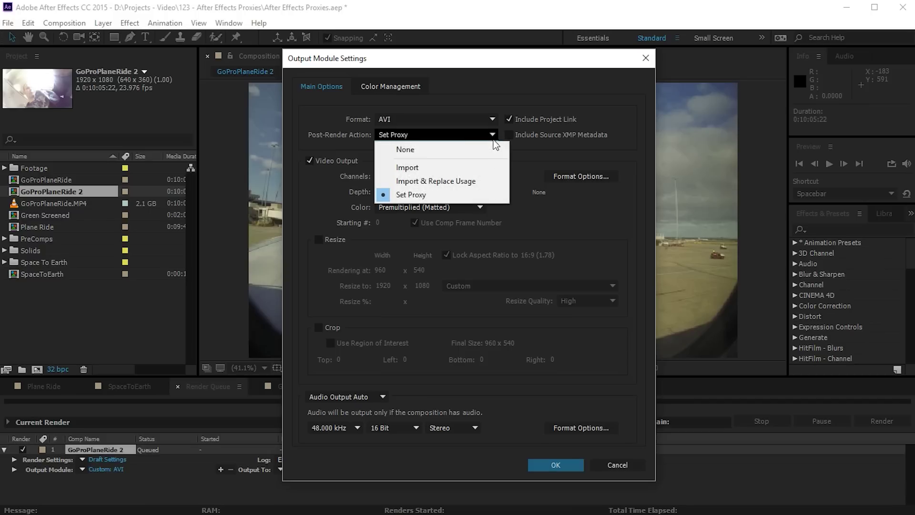
{"action": "left_click", "coordinate": [493, 194]}
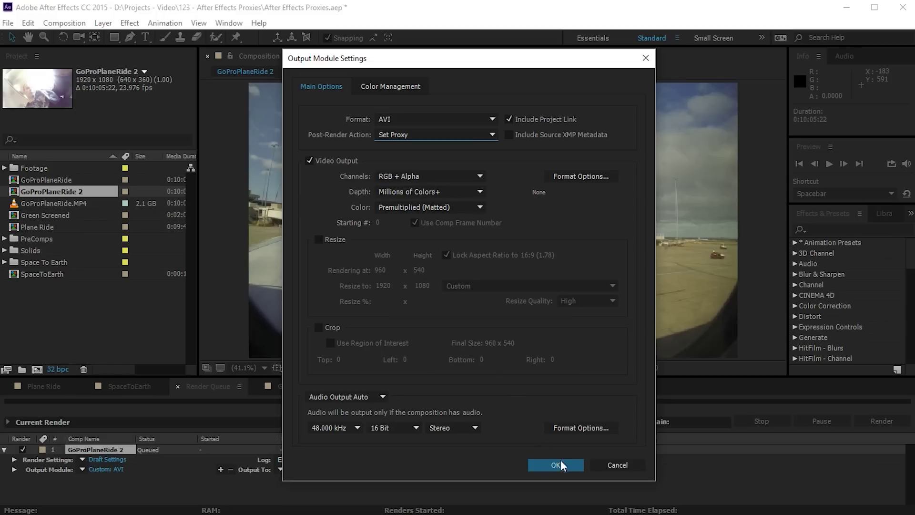
{"action": "left_click", "coordinate": [605, 465]}
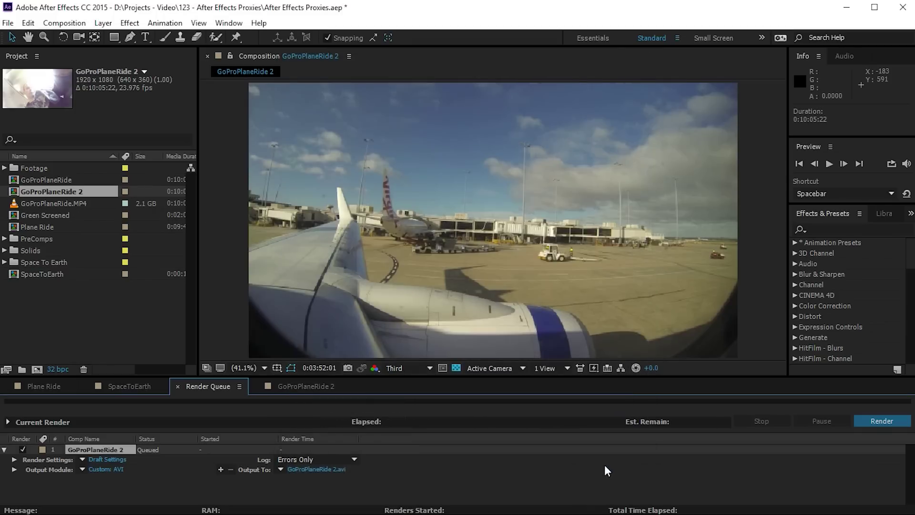
{"action": "left_click", "coordinate": [123, 482]}
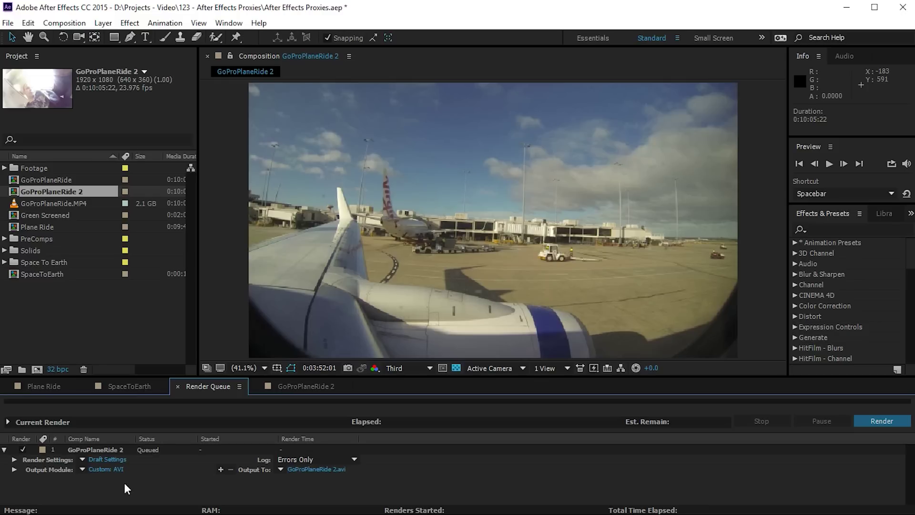
{"action": "key", "text": "ctrl+a"}
Switch the output module to the QuickTime H.264 preset with post-render action Set Proxy
{"action": "left_click", "coordinate": [82, 471]}
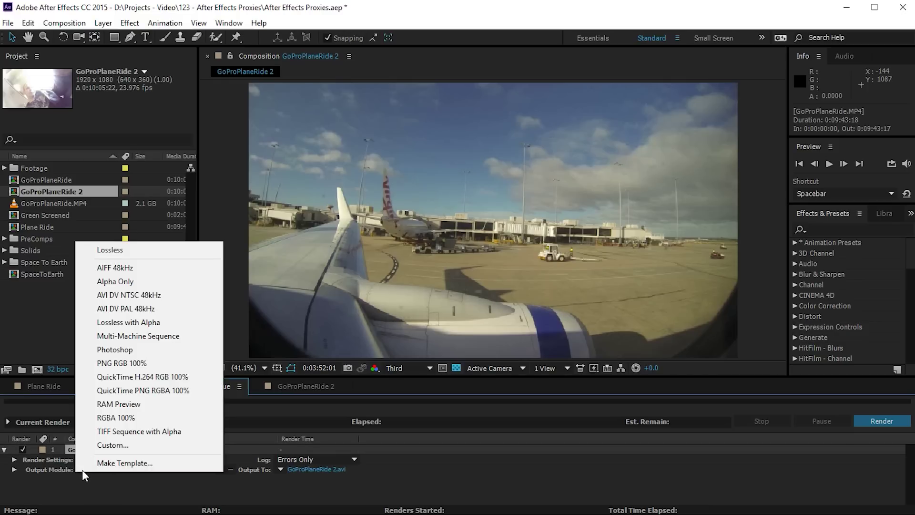
{"action": "left_click", "coordinate": [201, 377]}
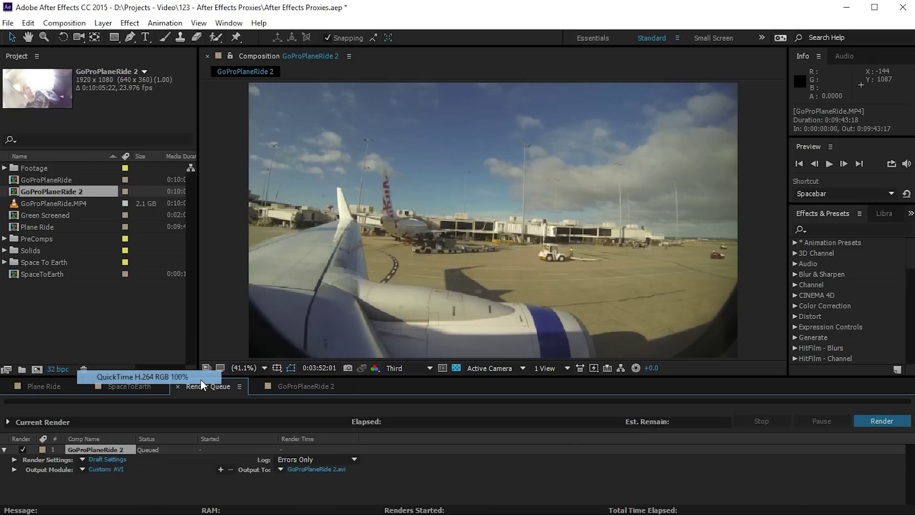
{"action": "left_click", "coordinate": [106, 469]}
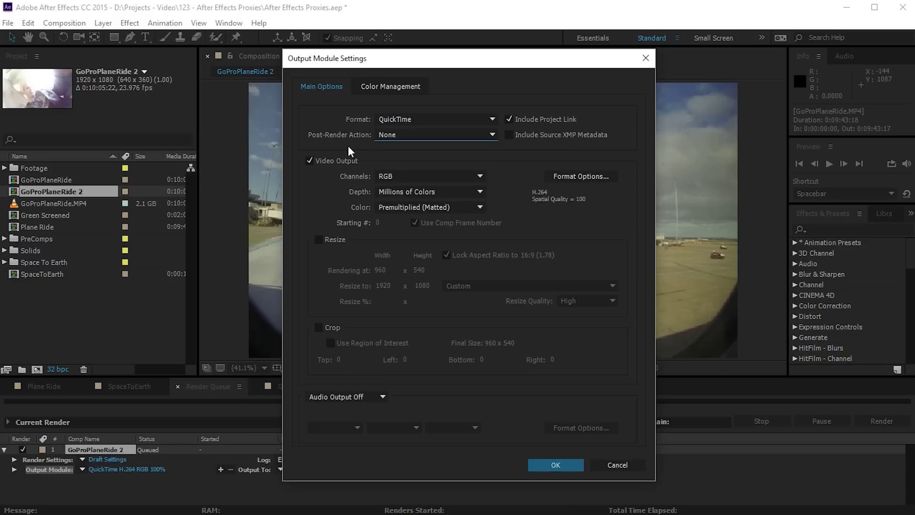
{"action": "left_click", "coordinate": [429, 134]}
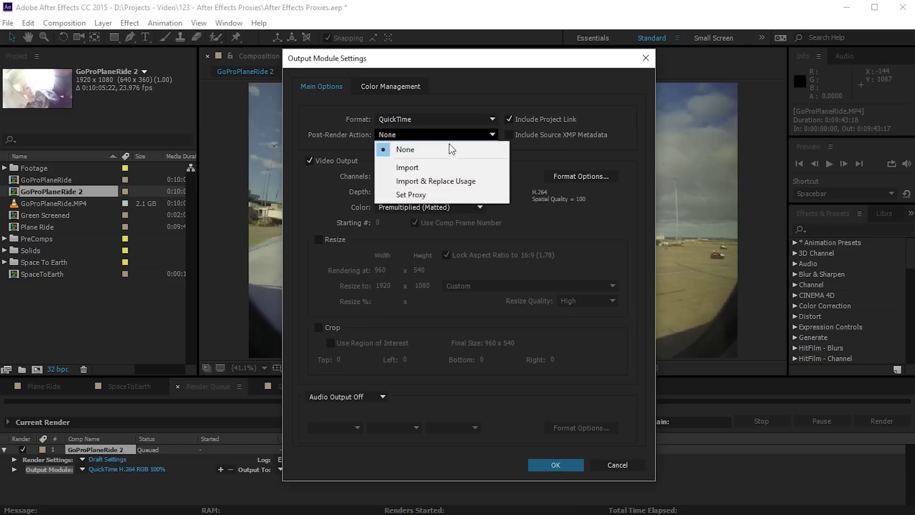
{"action": "left_click", "coordinate": [436, 194]}
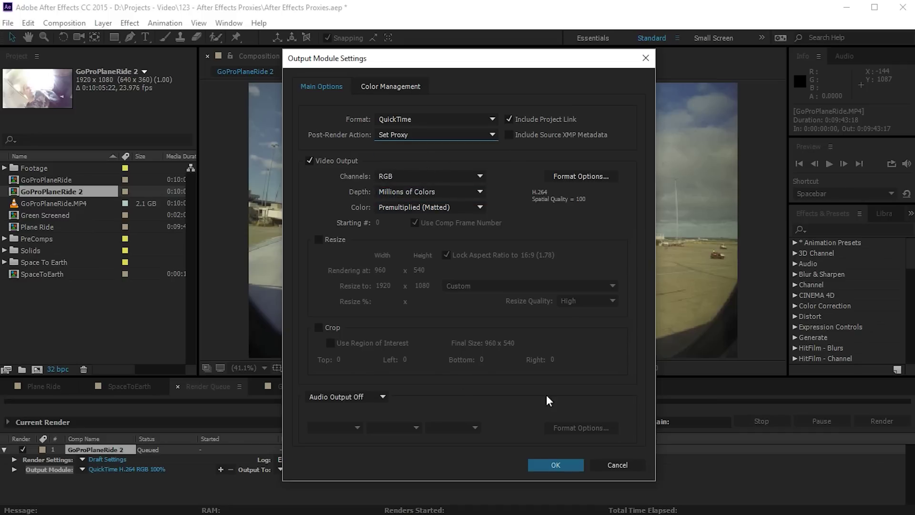
{"action": "left_click", "coordinate": [556, 464]}
Save the output as GoProPlaneRide 2.mov in Footage/Proxies and start the render
{"action": "left_click", "coordinate": [330, 468]}
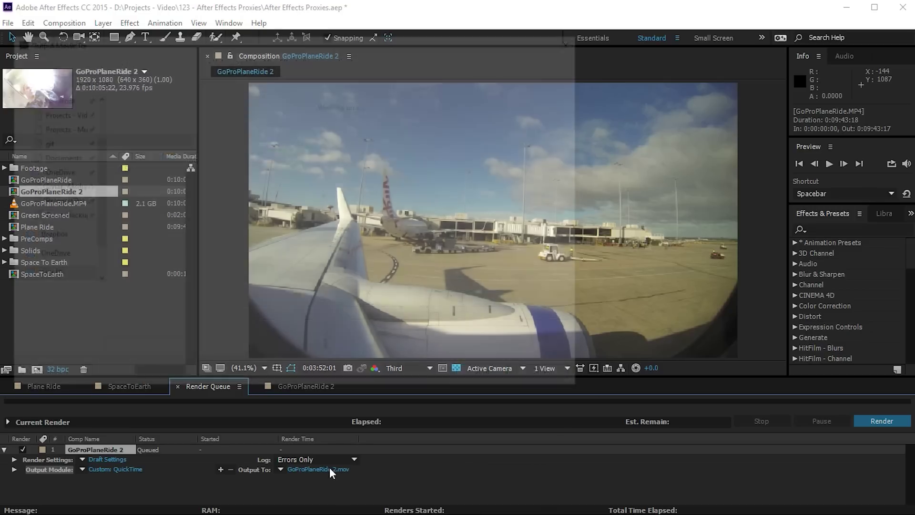
{"action": "left_click", "coordinate": [316, 58]}
{"action": "double_click", "coordinate": [279, 129]}
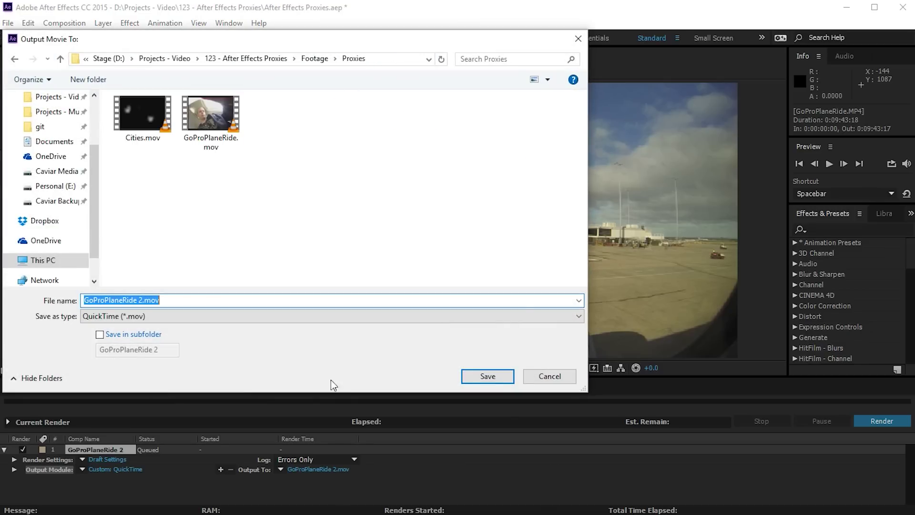
{"action": "left_click", "coordinate": [486, 376]}
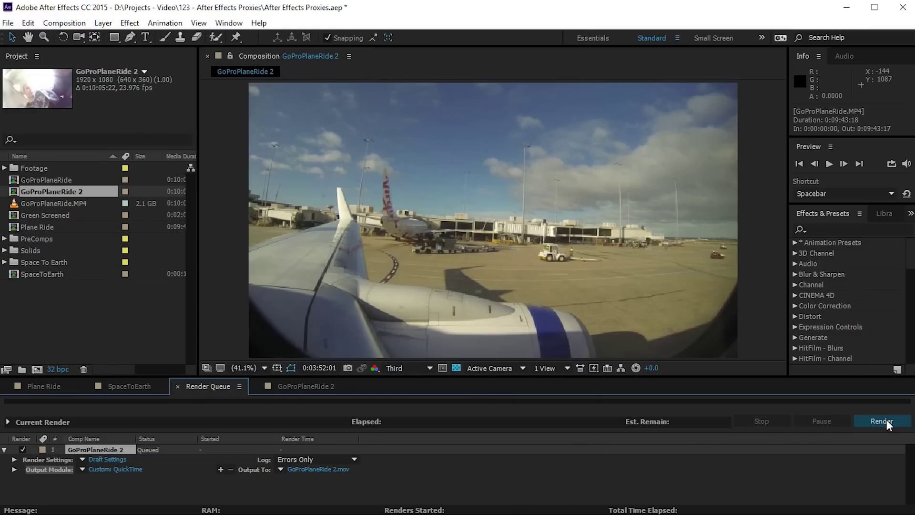
{"action": "left_click", "coordinate": [885, 421]}
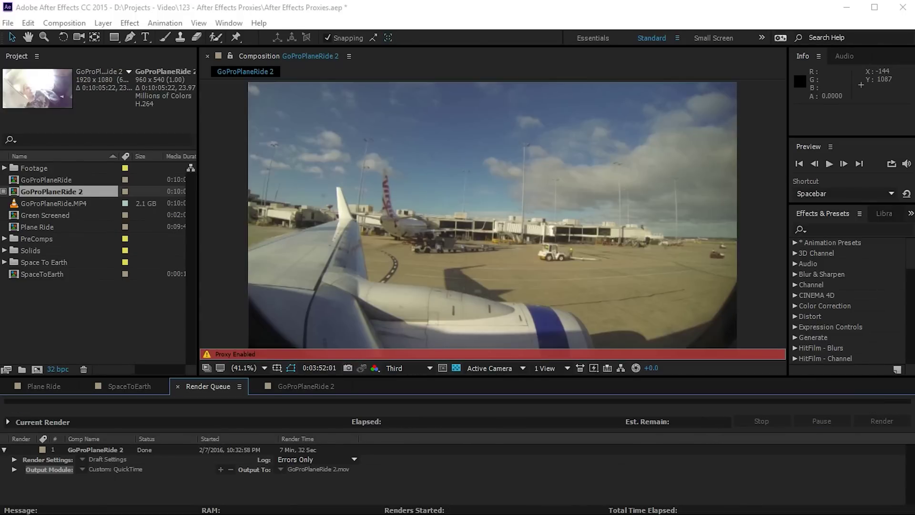
Compare the GoProPlaneRide.MP4 footage and the GoProPlaneRide 2 comp, which now uses its 960x540 proxy
{"action": "left_click", "coordinate": [38, 195]}
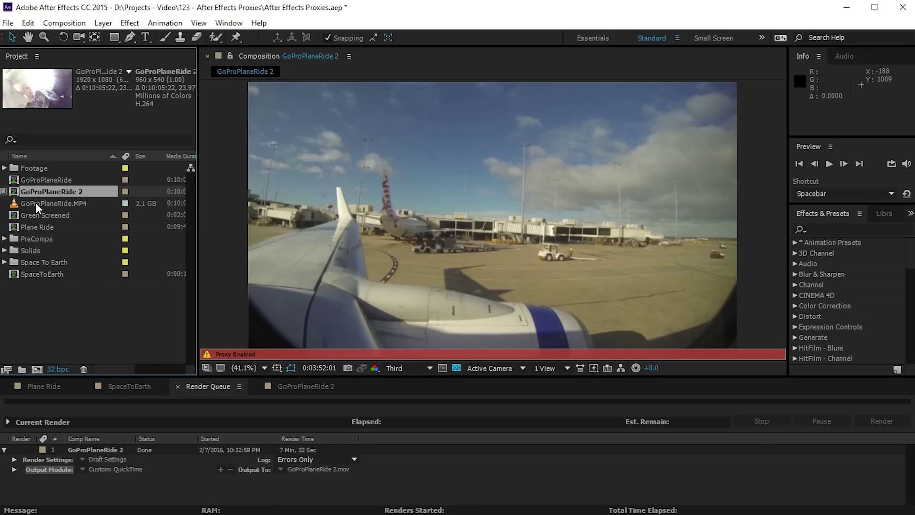
{"action": "left_click", "coordinate": [35, 203]}
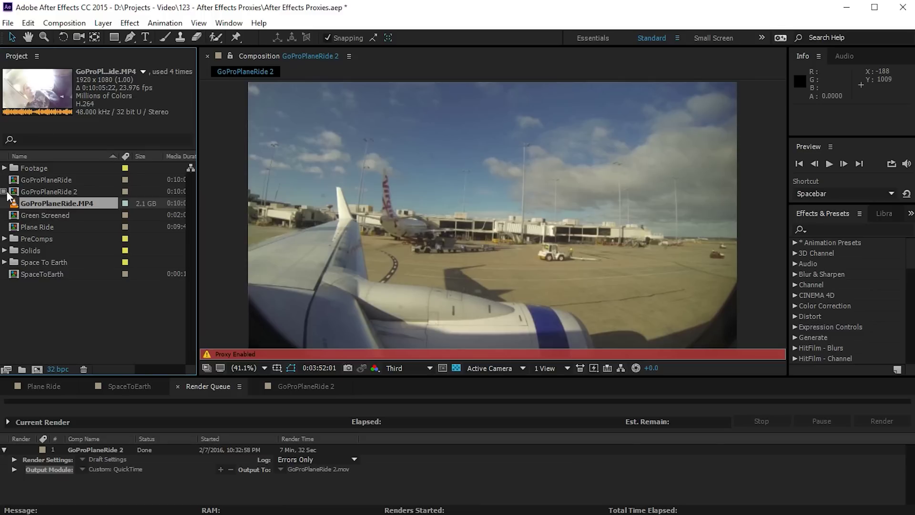
{"action": "left_click", "coordinate": [32, 193]}
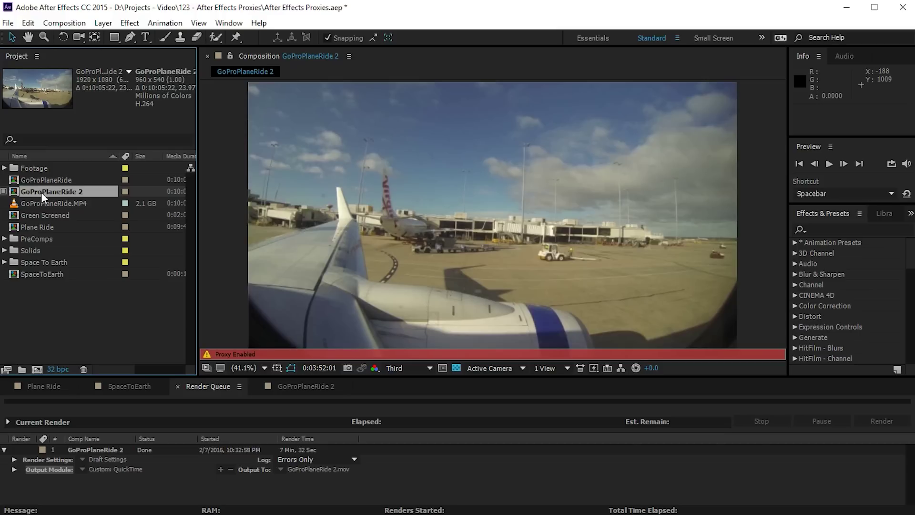
Set the GoProPlaneRide 2 comp's proxy to None
{"action": "right_click", "coordinate": [40, 194]}
{"action": "mouse_move", "coordinate": [127, 256]}
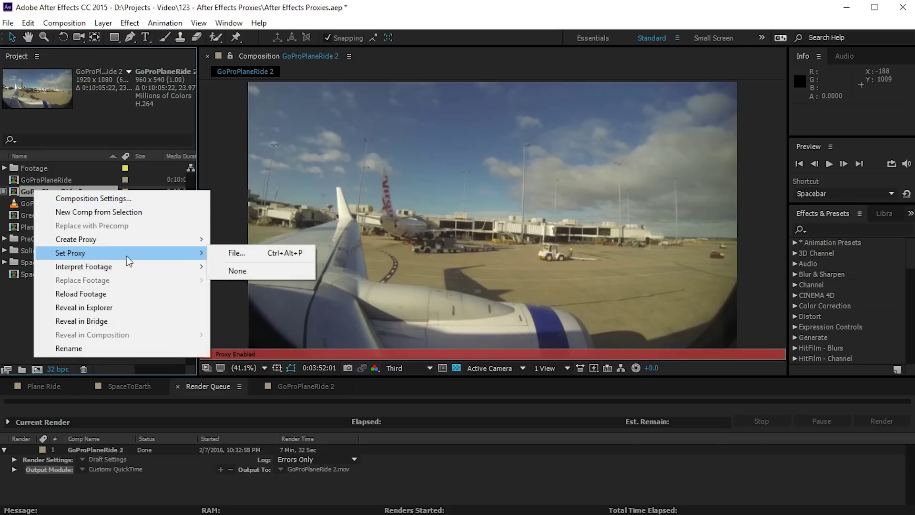
{"action": "left_click", "coordinate": [225, 270]}
Attach Footage/Proxies/GoProPlaneRide 2.mov as the proxy file for GoProPlaneRide.MP4
{"action": "right_click", "coordinate": [42, 204]}
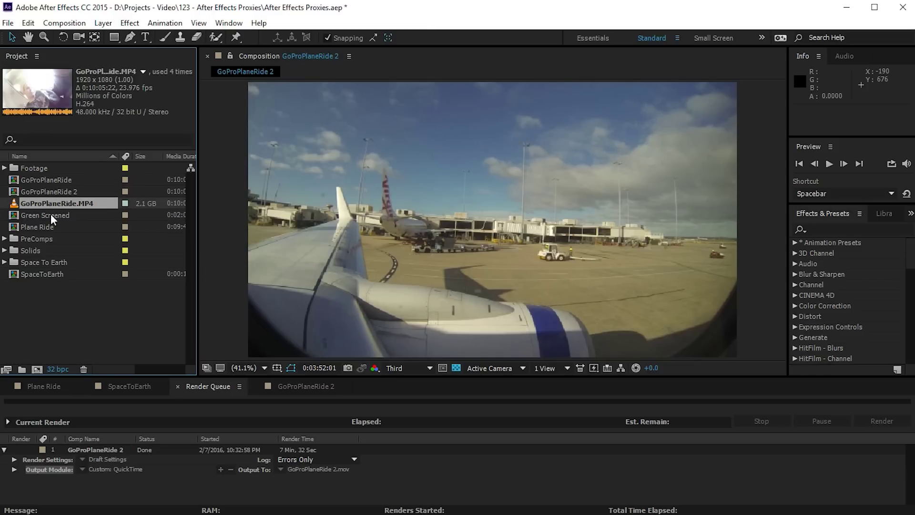
{"action": "mouse_move", "coordinate": [102, 263]}
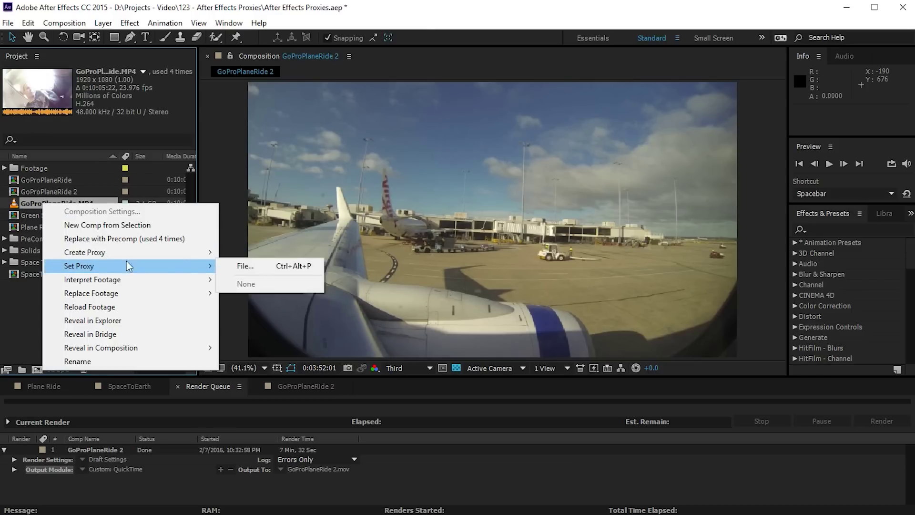
{"action": "left_click", "coordinate": [263, 267]}
{"action": "left_click", "coordinate": [229, 58]}
{"action": "double_click", "coordinate": [143, 149]}
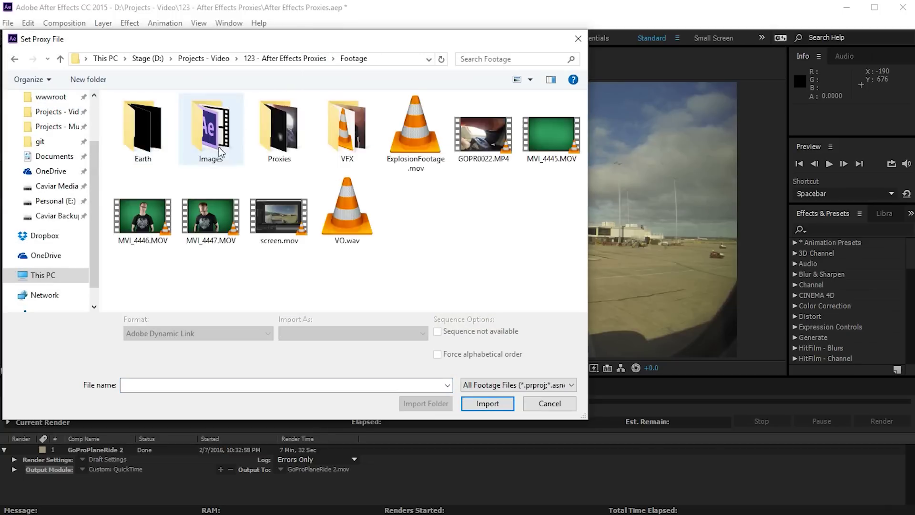
{"action": "double_click", "coordinate": [280, 117]}
{"action": "double_click", "coordinate": [213, 110]}
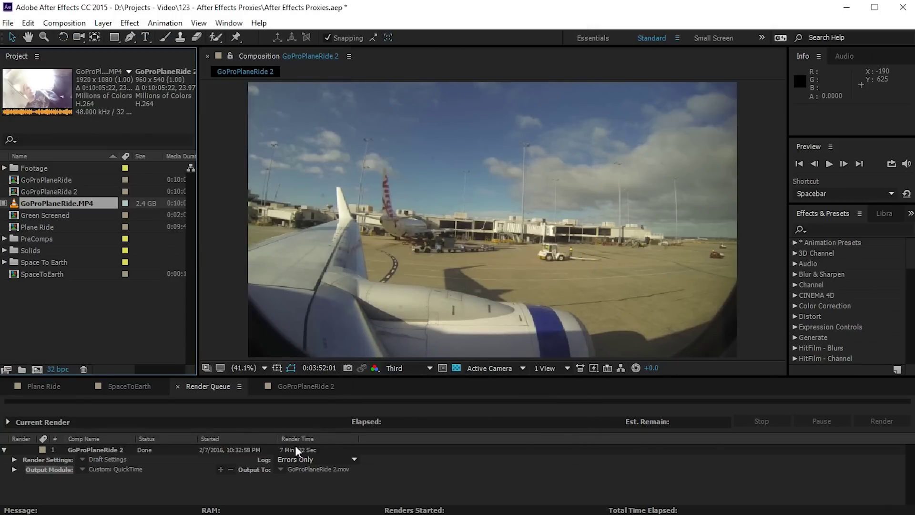